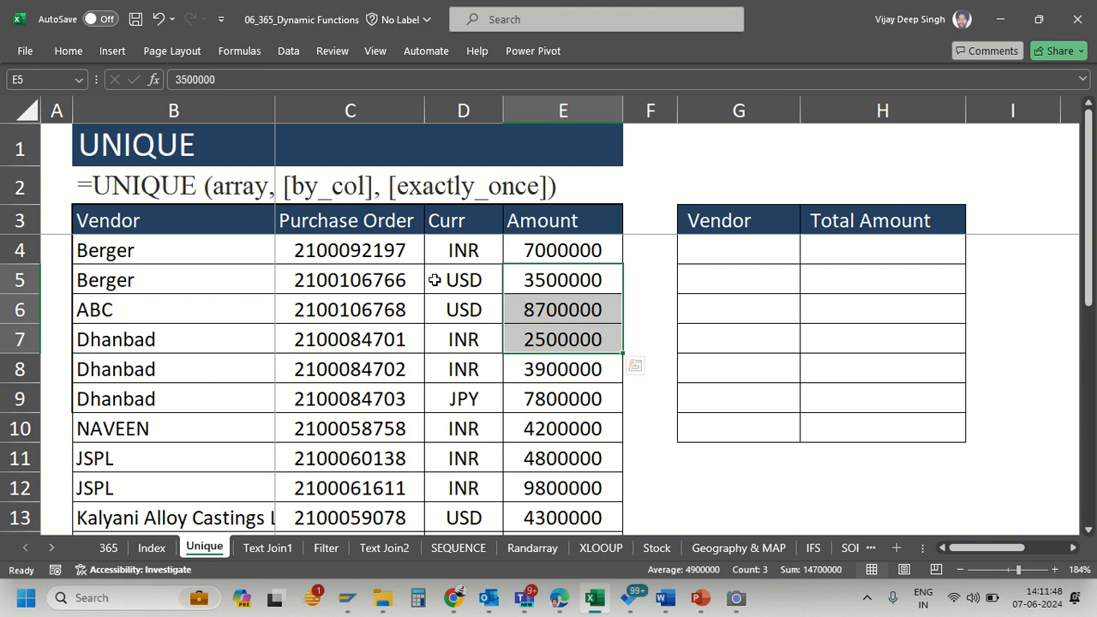
- Hide the Curr column in the purchase order table
click(446, 275)
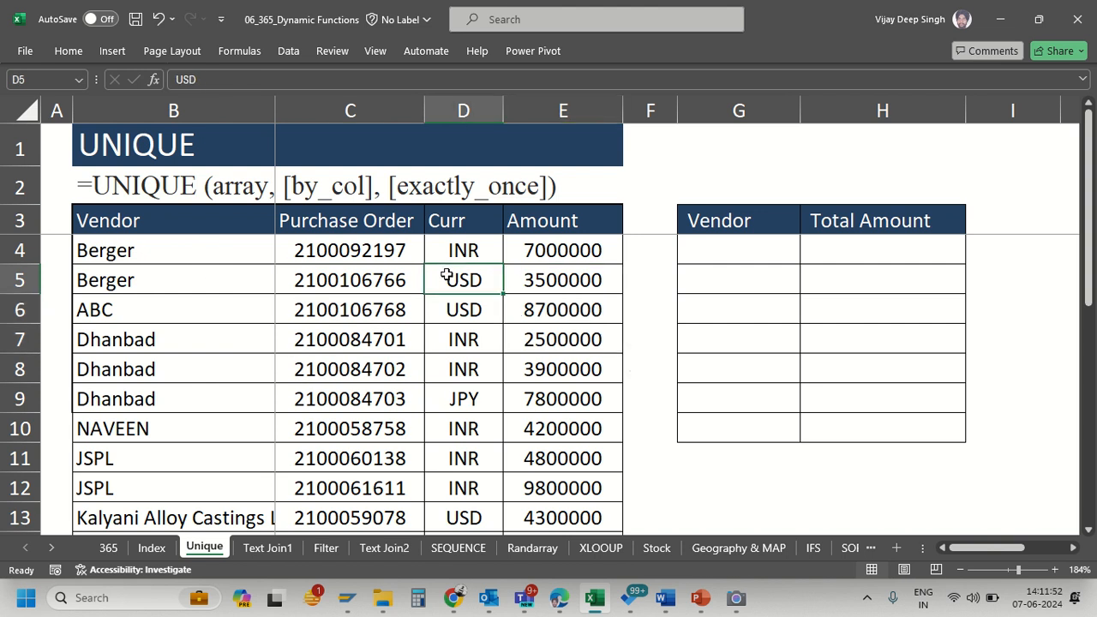
key(ctrl+0)
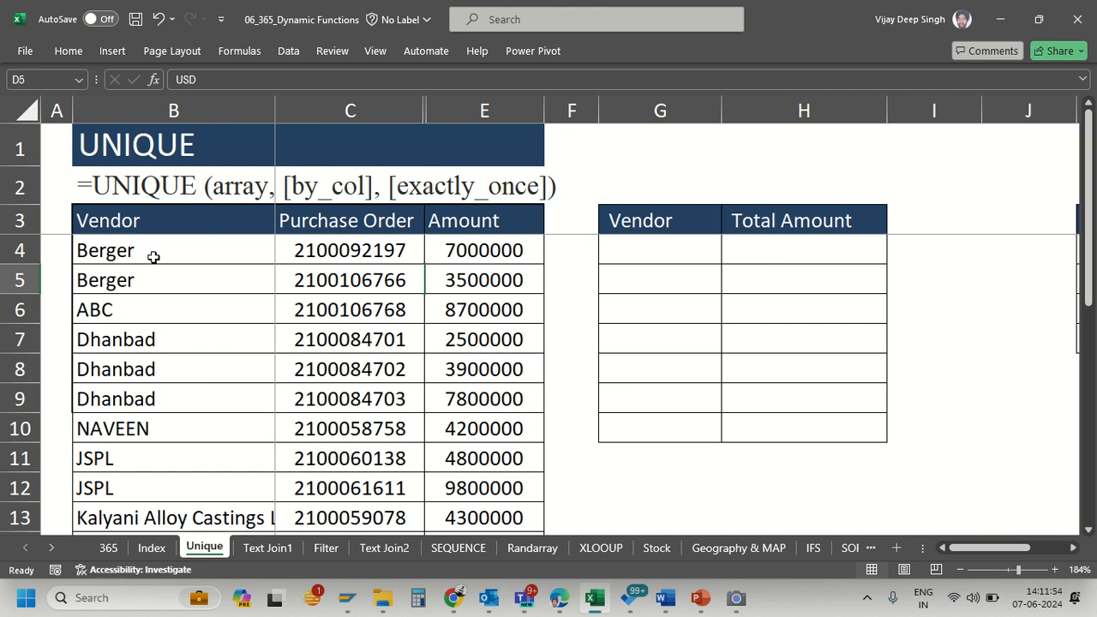
drag(151, 255, 151, 369)
drag(480, 250, 491, 339)
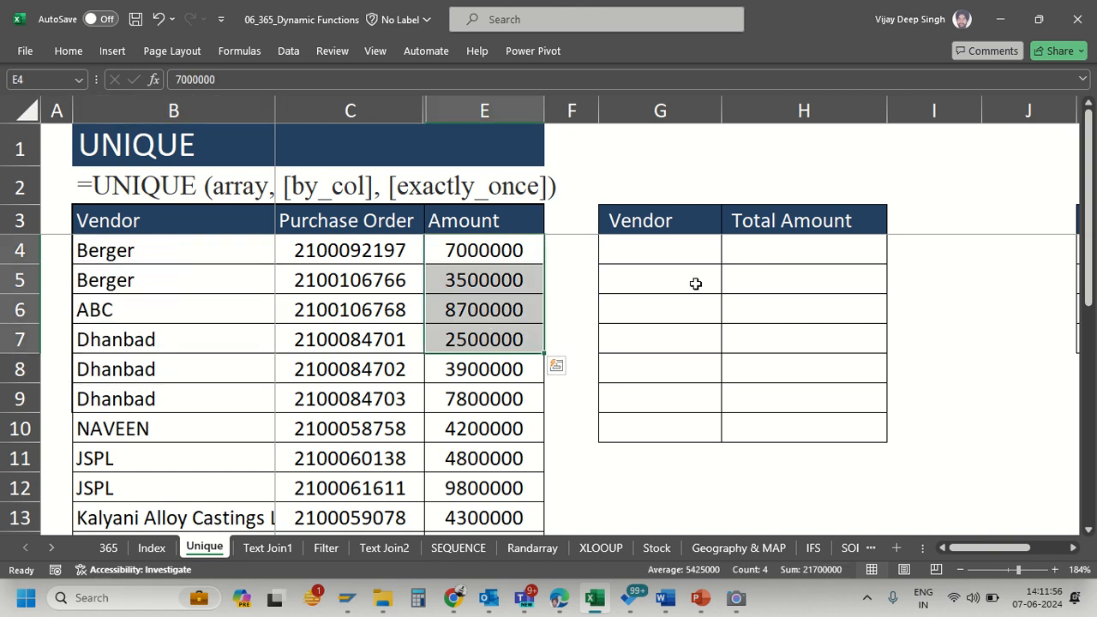
drag(694, 255, 691, 313)
drag(689, 398, 688, 398)
drag(820, 242, 822, 386)
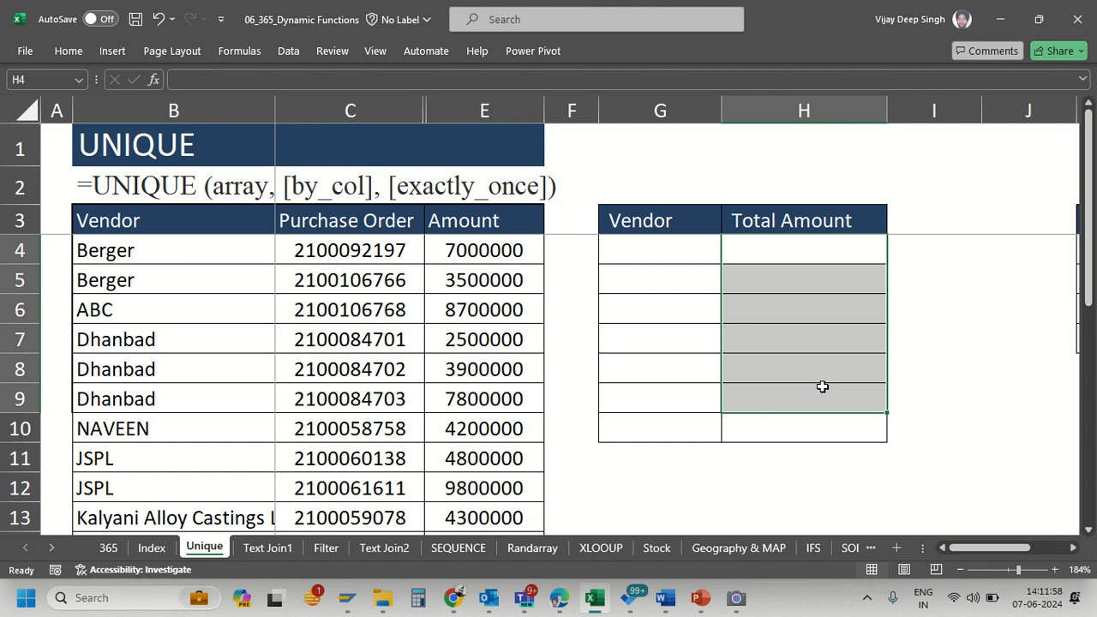
- Enter =UNIQUE(B4:B14) in G4 to list each vendor once in the summary table
click(683, 250)
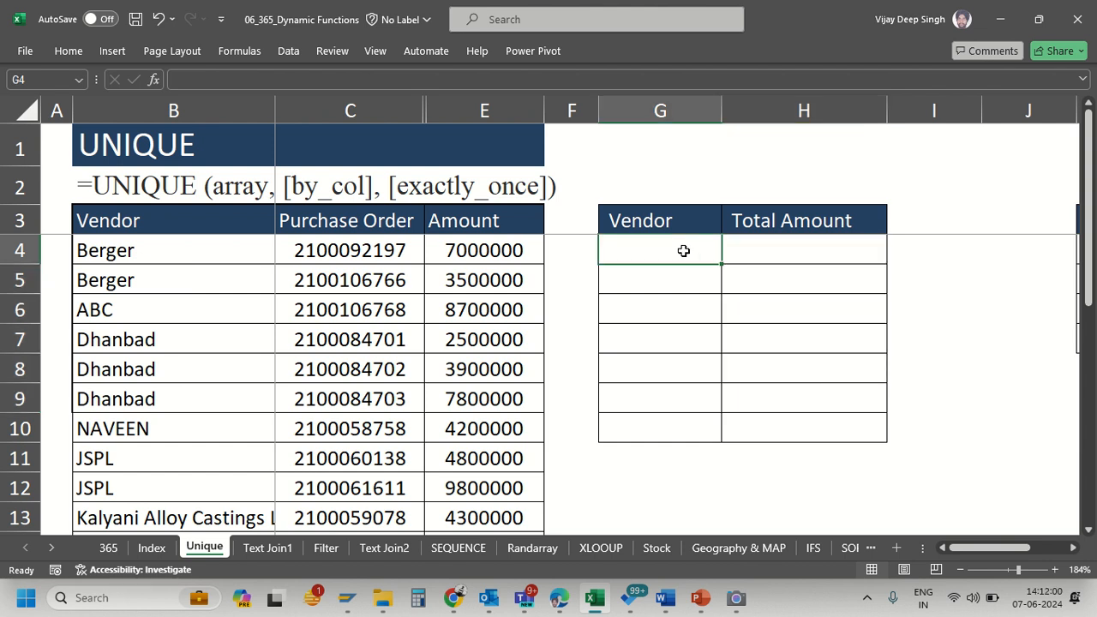
text(=)
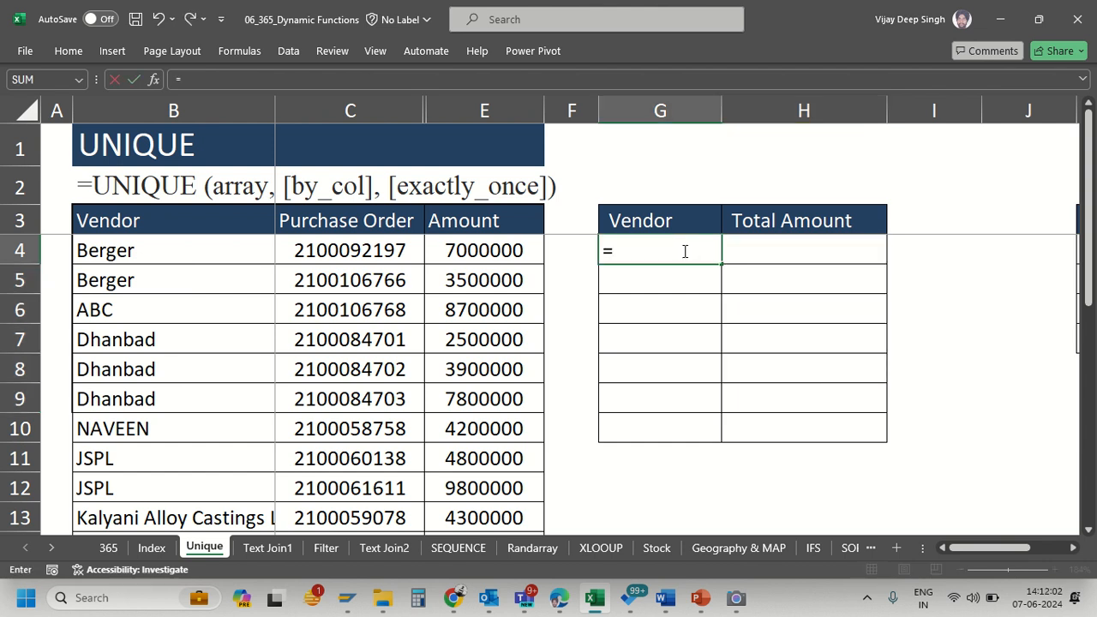
text(UNI)
key(Down)
key(Down)
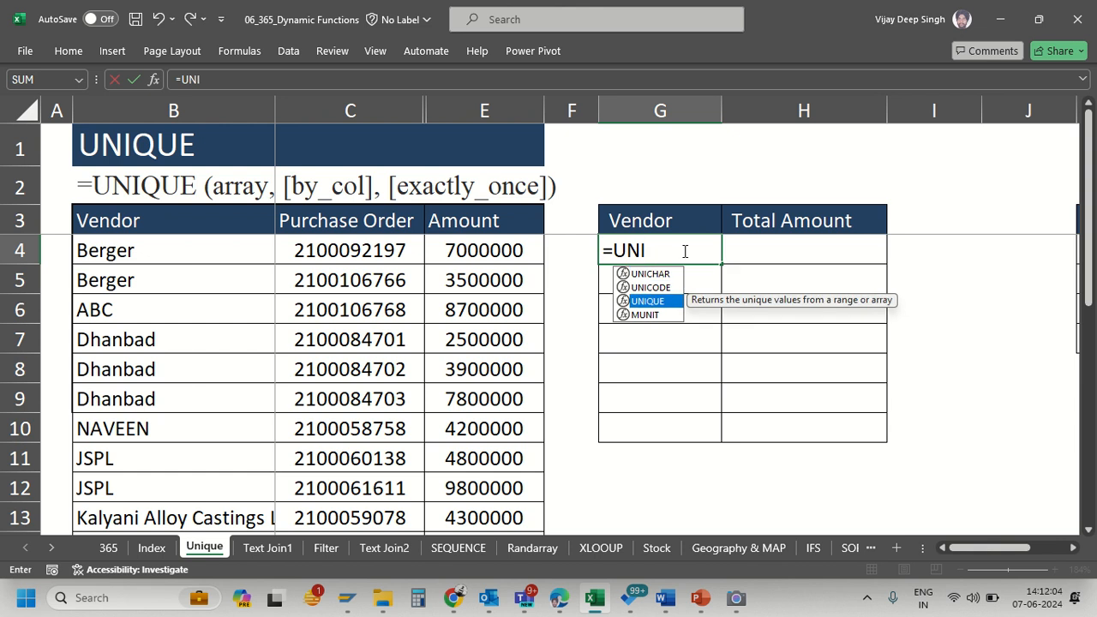
key(Tab)
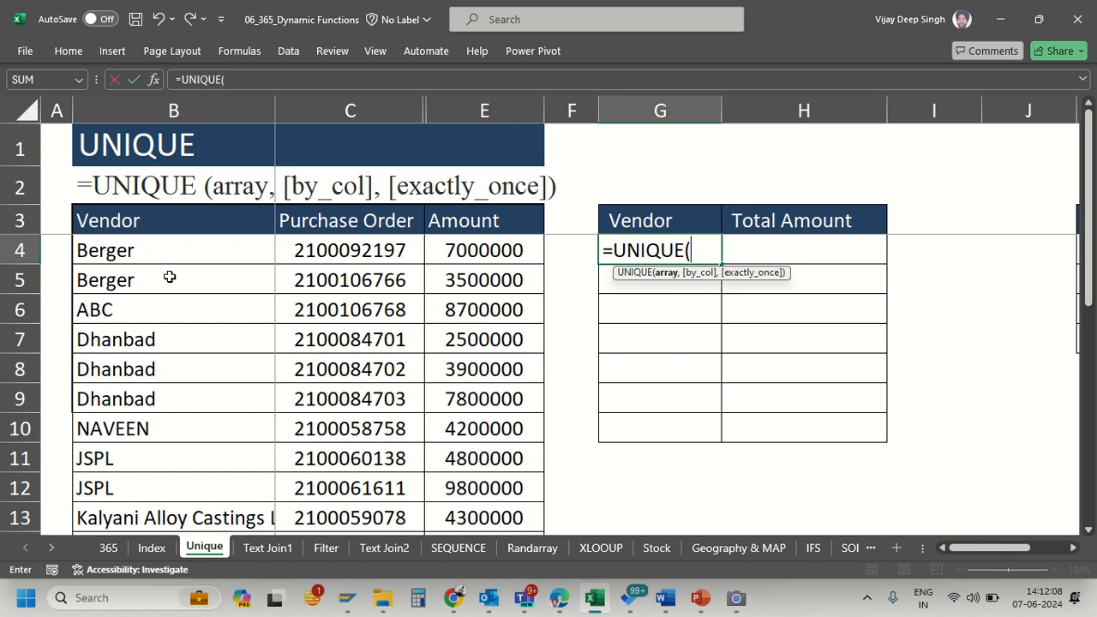
click(133, 247)
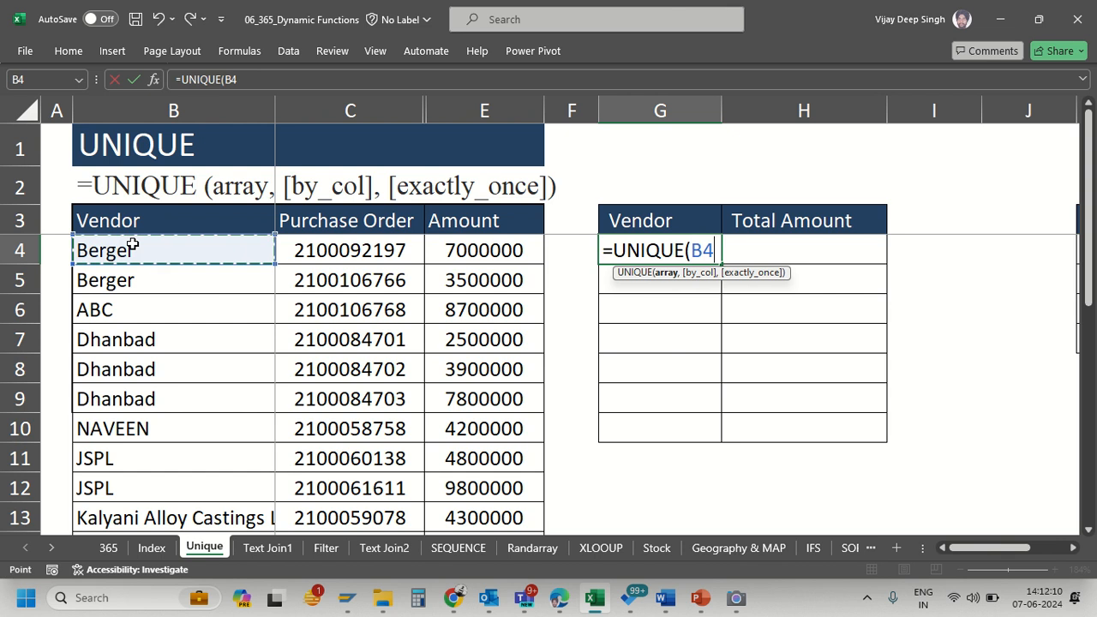
mouse_move(133, 246)
mouse_down()
mouse_move(133, 450)
mouse_move(129, 245)
mouse_up()
scroll(192, 319, up, 3)
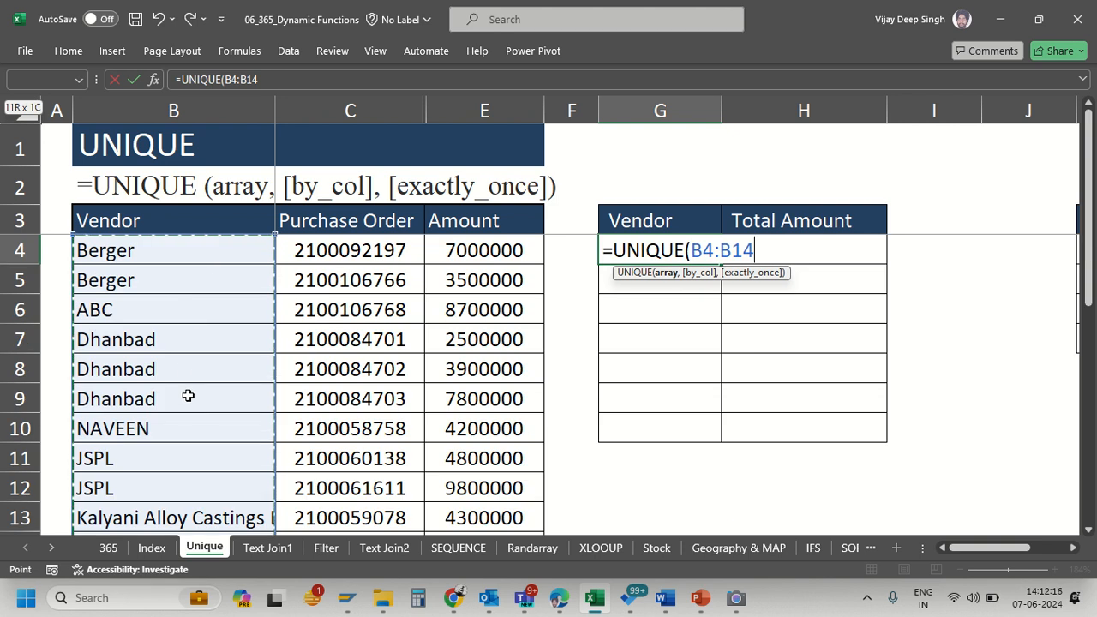
text())
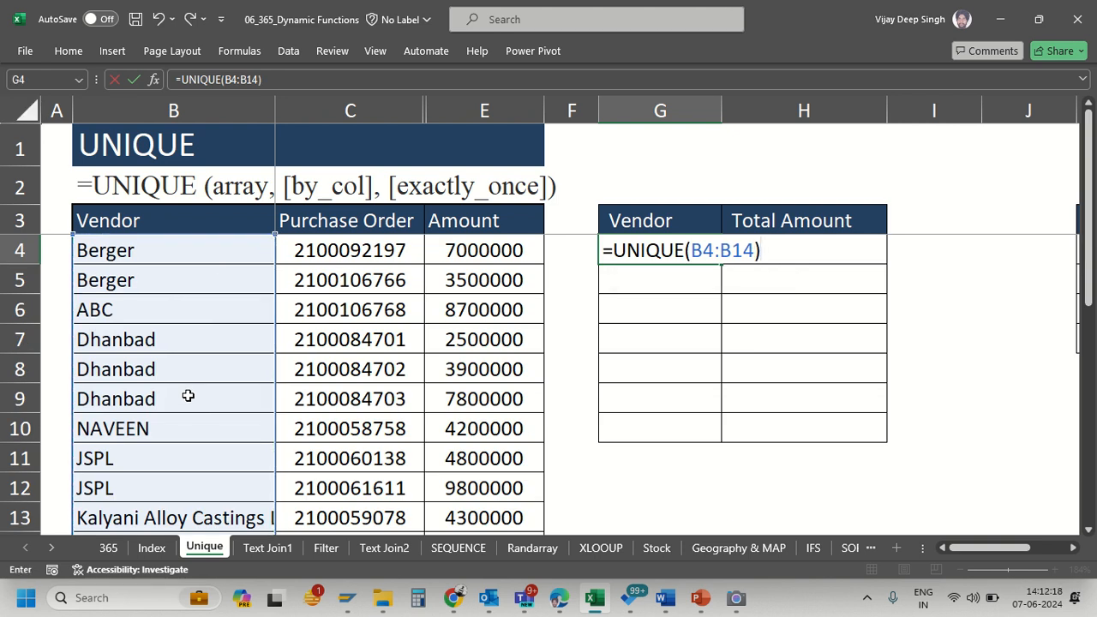
key(Return)
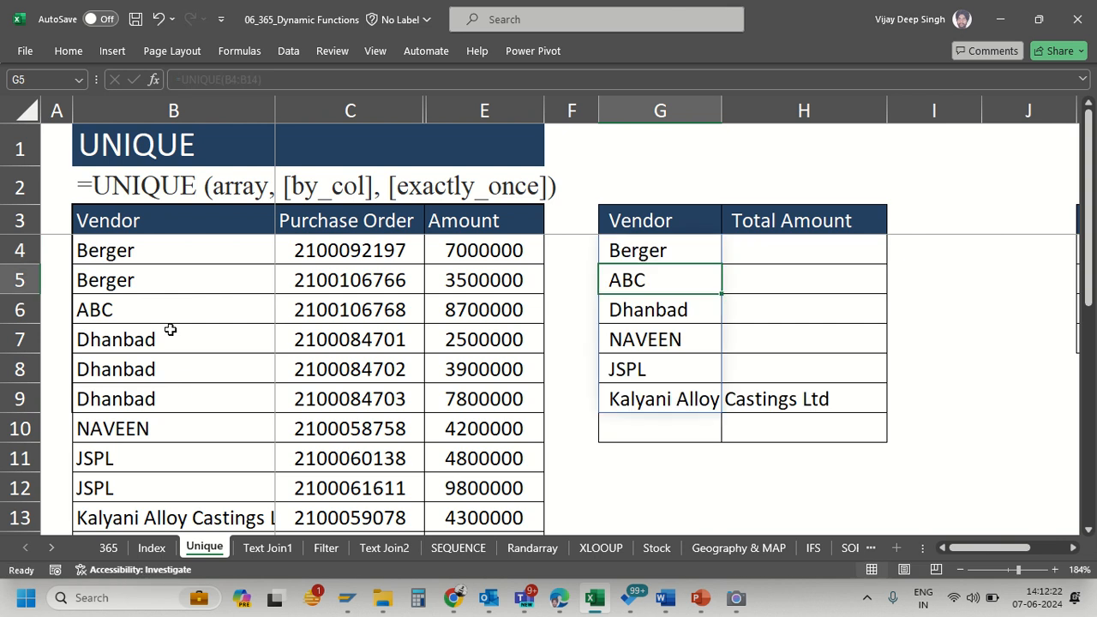
- Change the vendor in B5 to Berger1
click(155, 306)
click(157, 278)
key(ctrl+c)
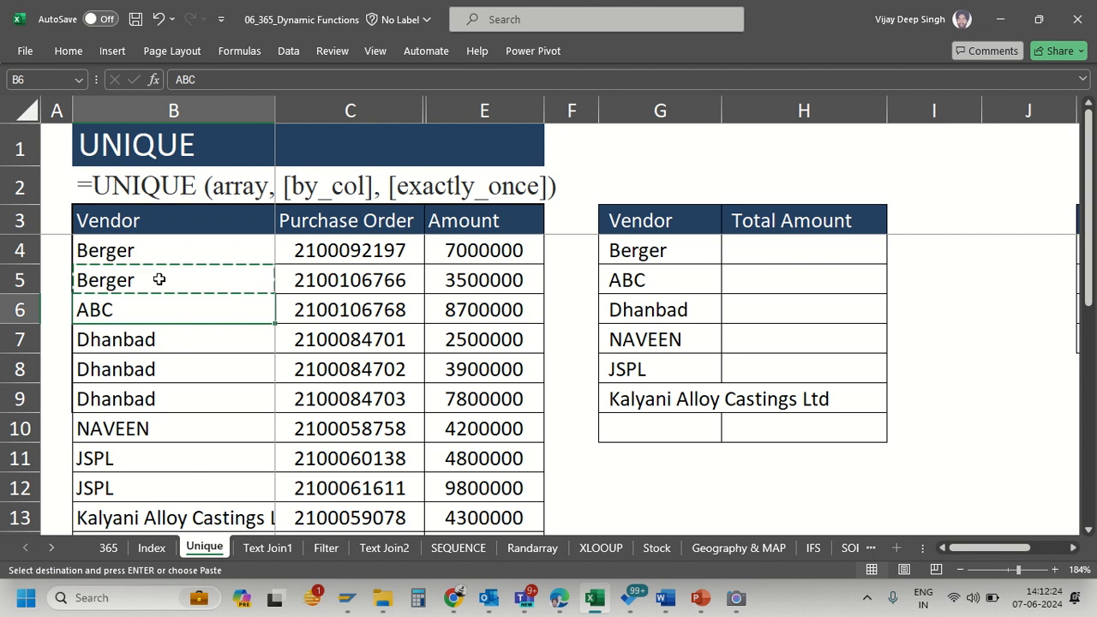
double_click(160, 280)
text(1)
key(Return)
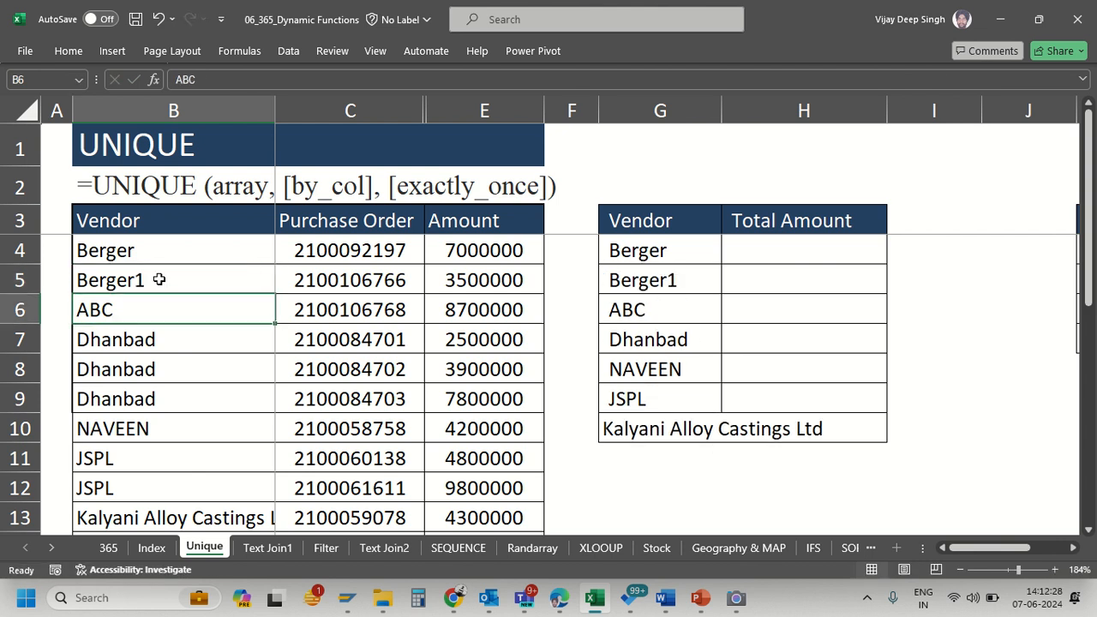
- Copy the vendor Berger from B4 over the vendor in B6
key(Up)
key(Up)
key(ctrl+c)
key(Down)
key(Down)
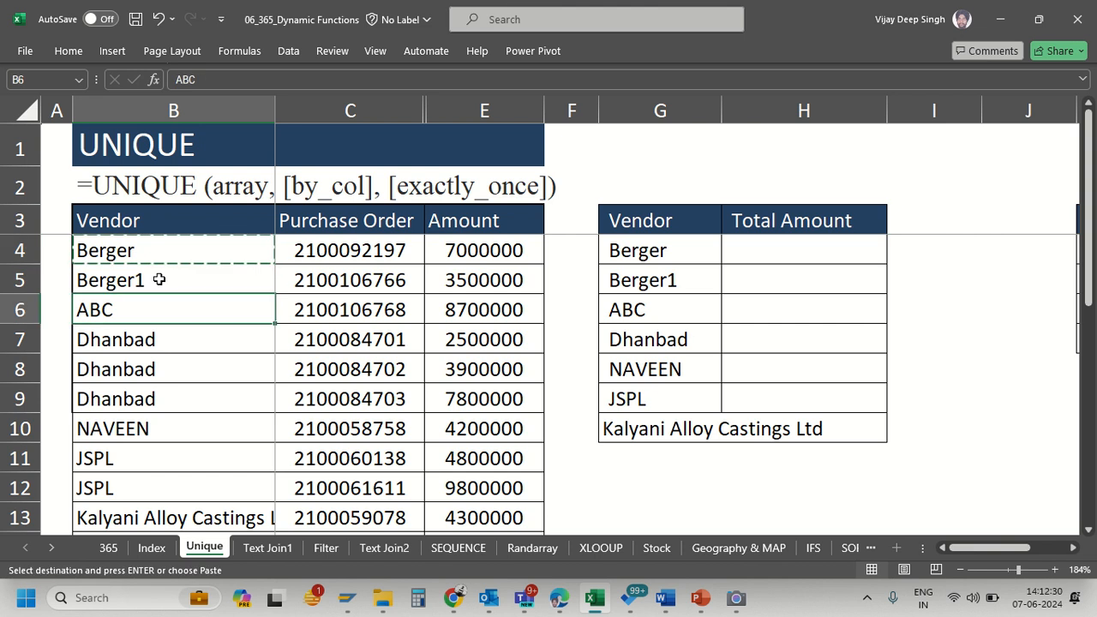
key(ctrl+v)
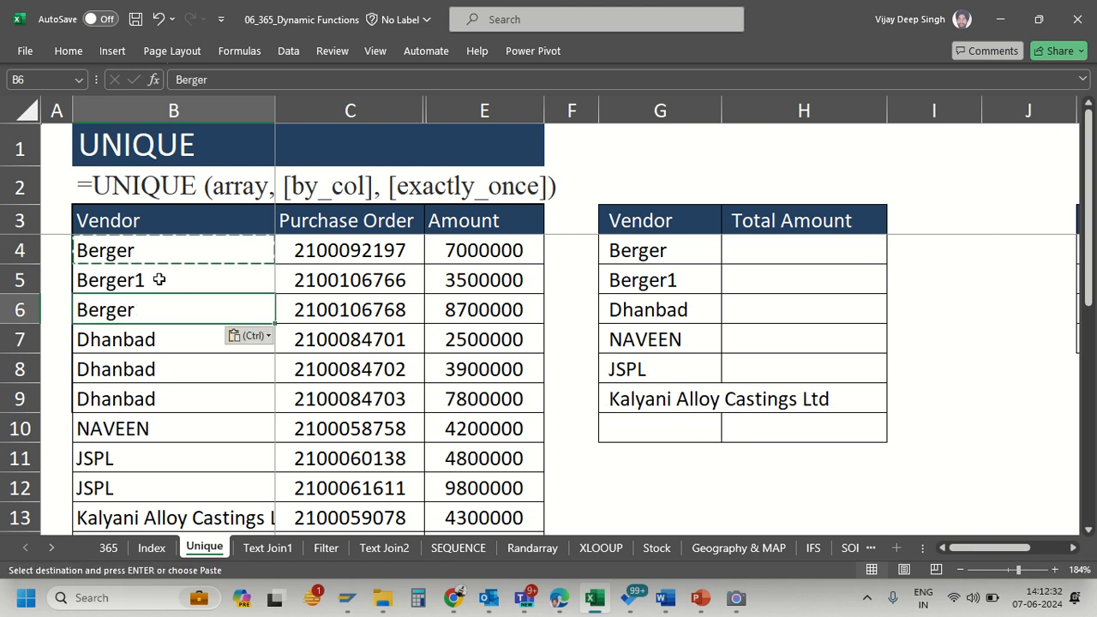
- Examine the UNIQUE formula in G4 and the content of the spilled vendor cell G7
click(654, 250)
key(F2)
key(Return)
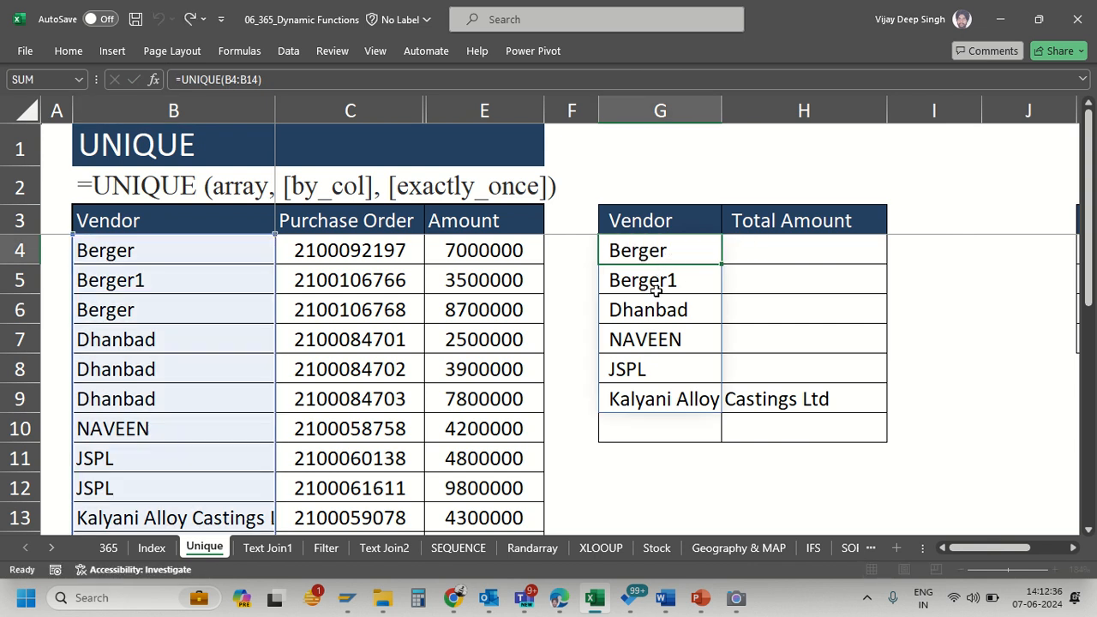
key(F2)
key(Escape)
click(671, 332)
key(F2)
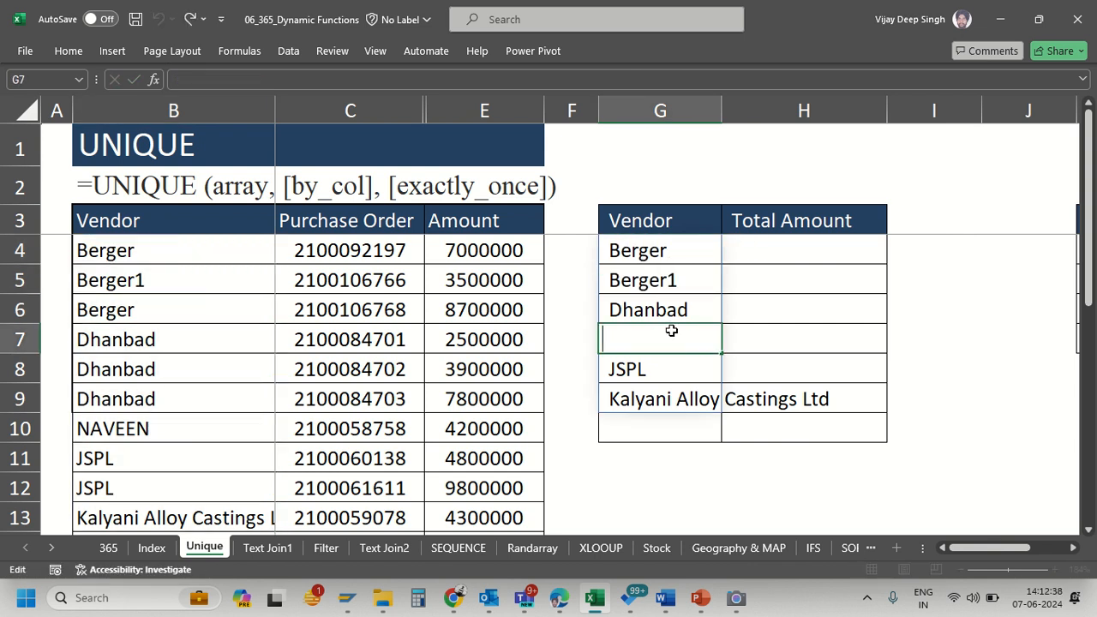
key(Escape)
- Overwrite the spilled vendor cell G9 with ADLKFJ and clear that entry again
click(666, 390)
text(ADLKFJ)
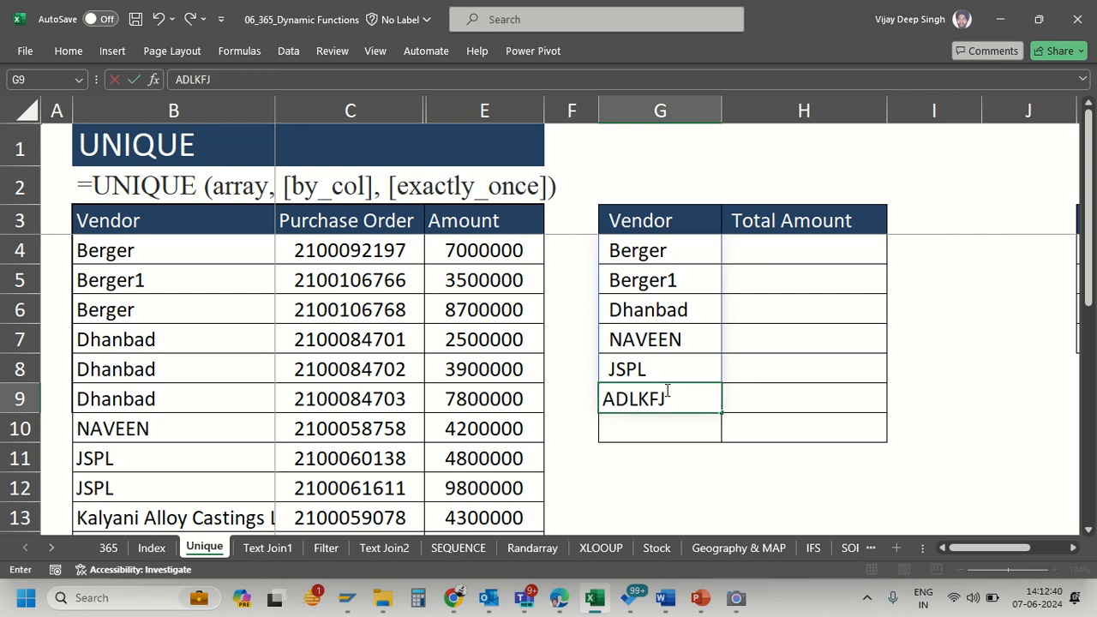
key(Return)
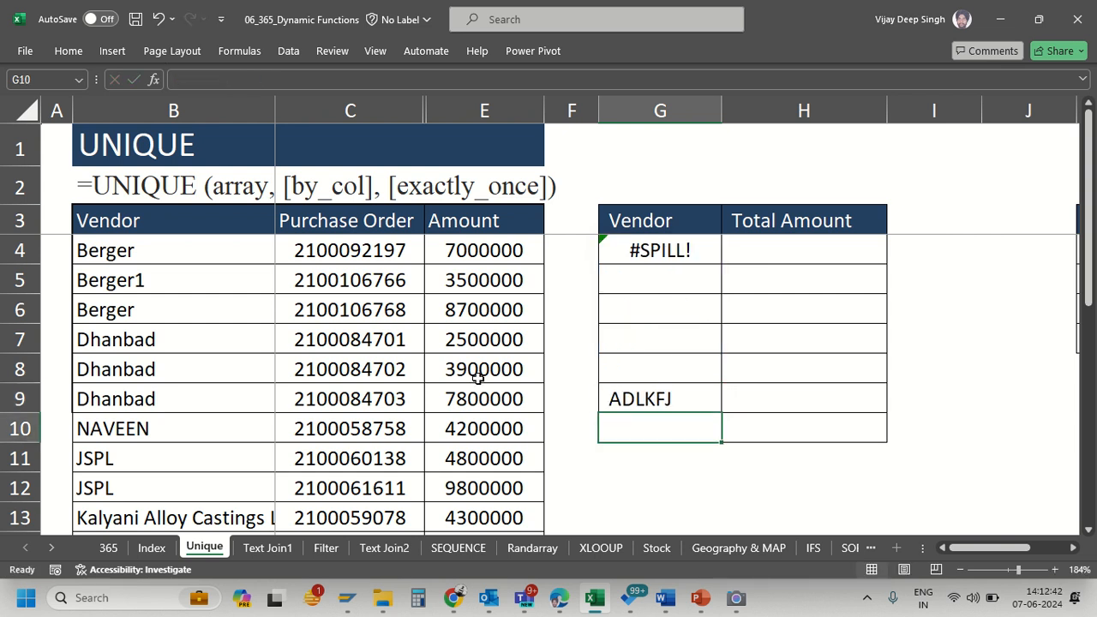
click(675, 399)
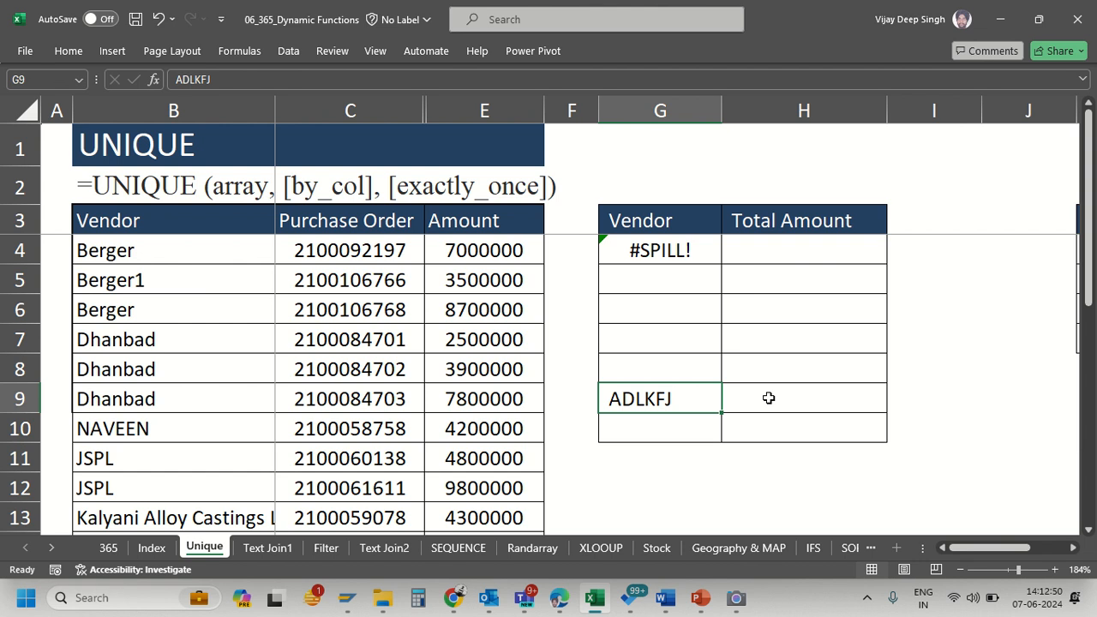
key(Delete)
- Start a SUMIFS formula in H4 with the absolute Amount range $E$4:$E$14 as its sum range
click(823, 253)
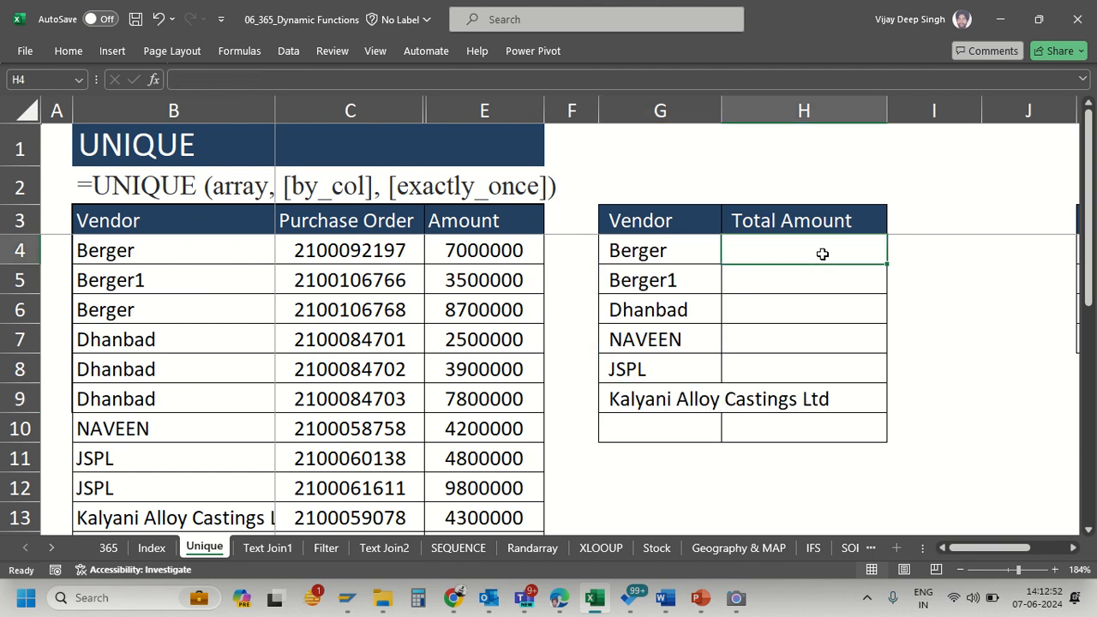
text(=)
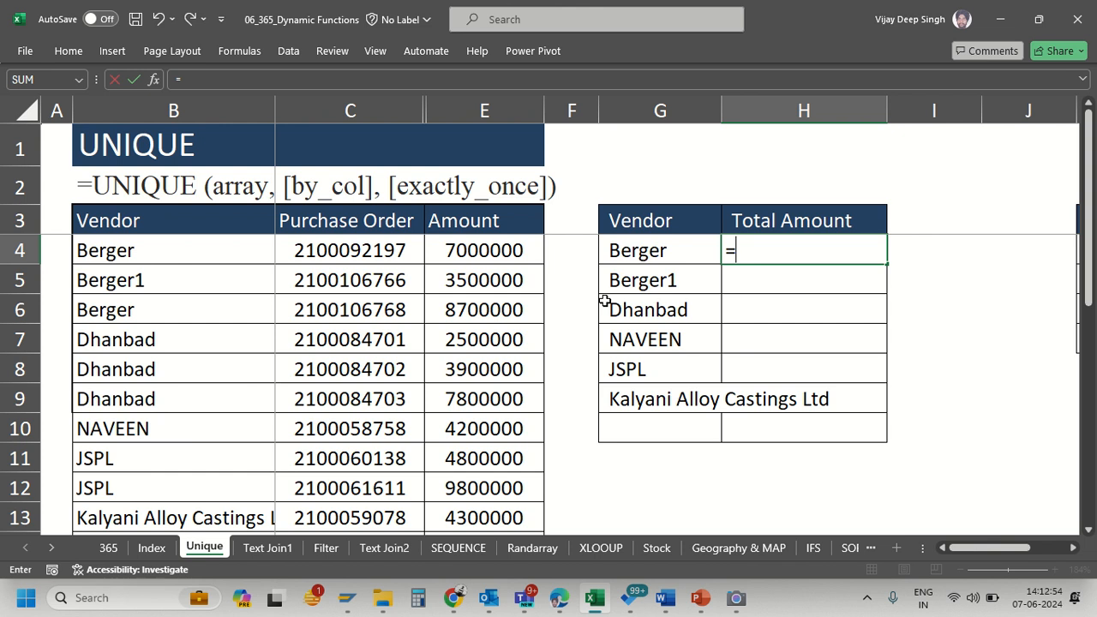
text(SUMI)
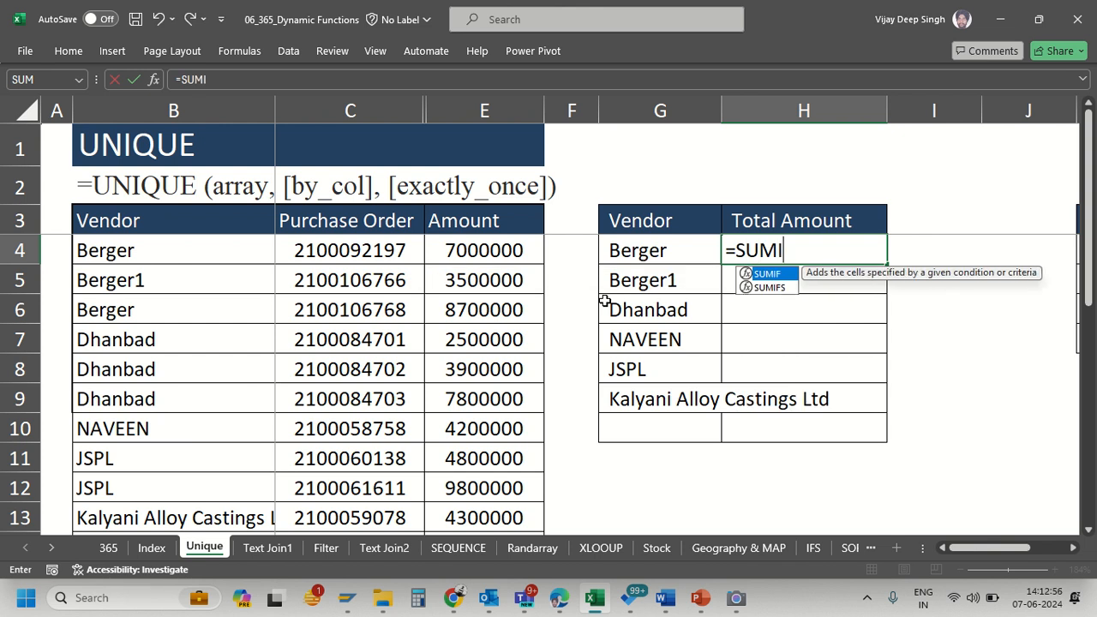
text(FS()
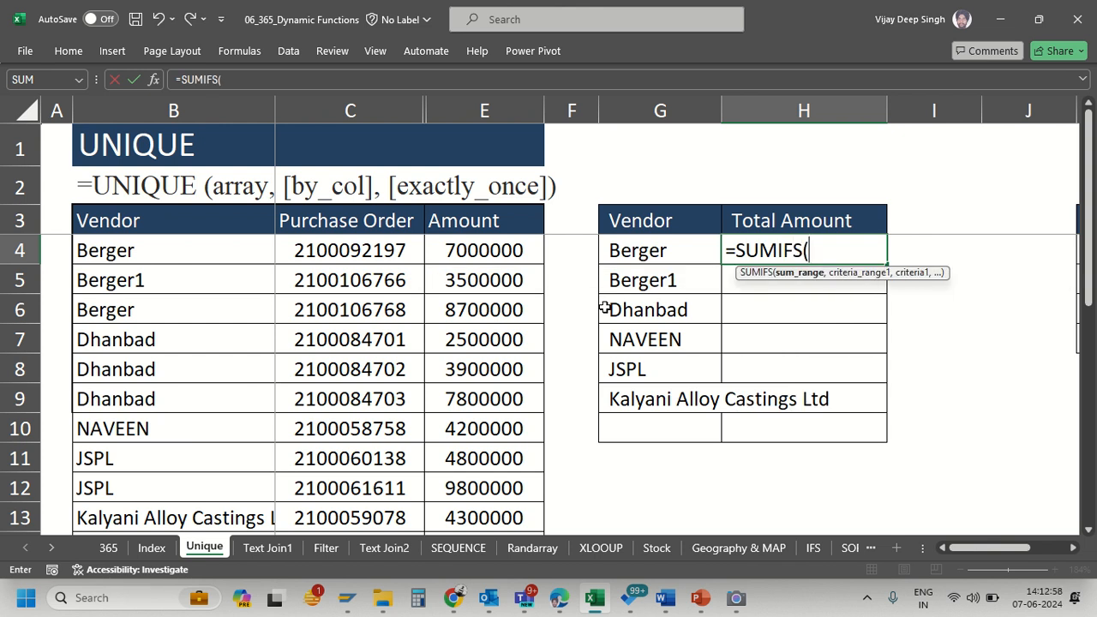
click(474, 250)
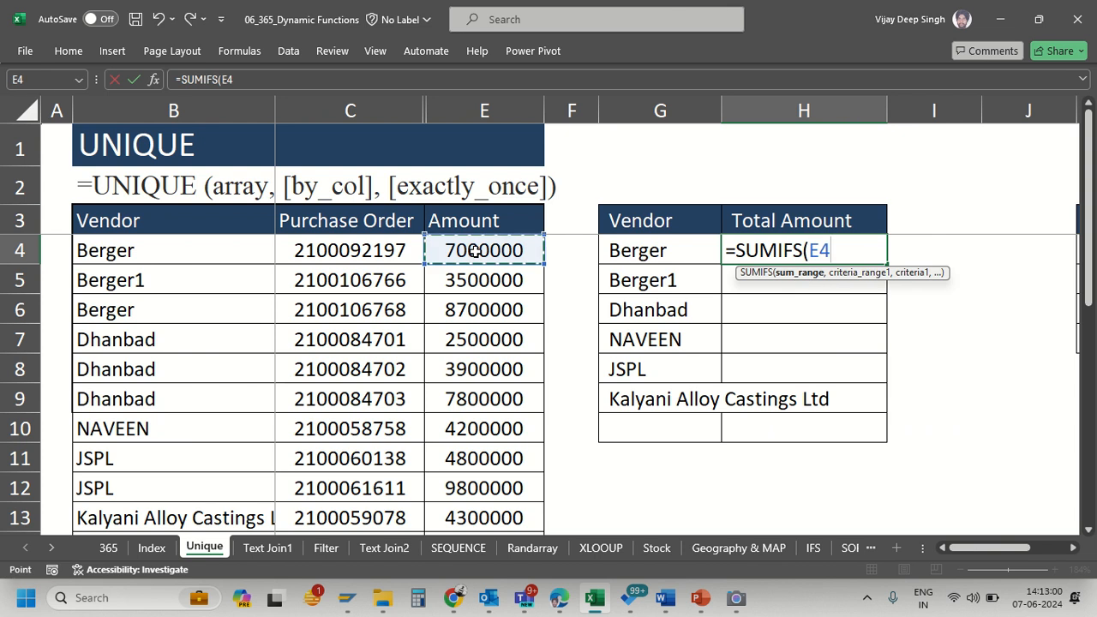
key(ctrl+shift+Down)
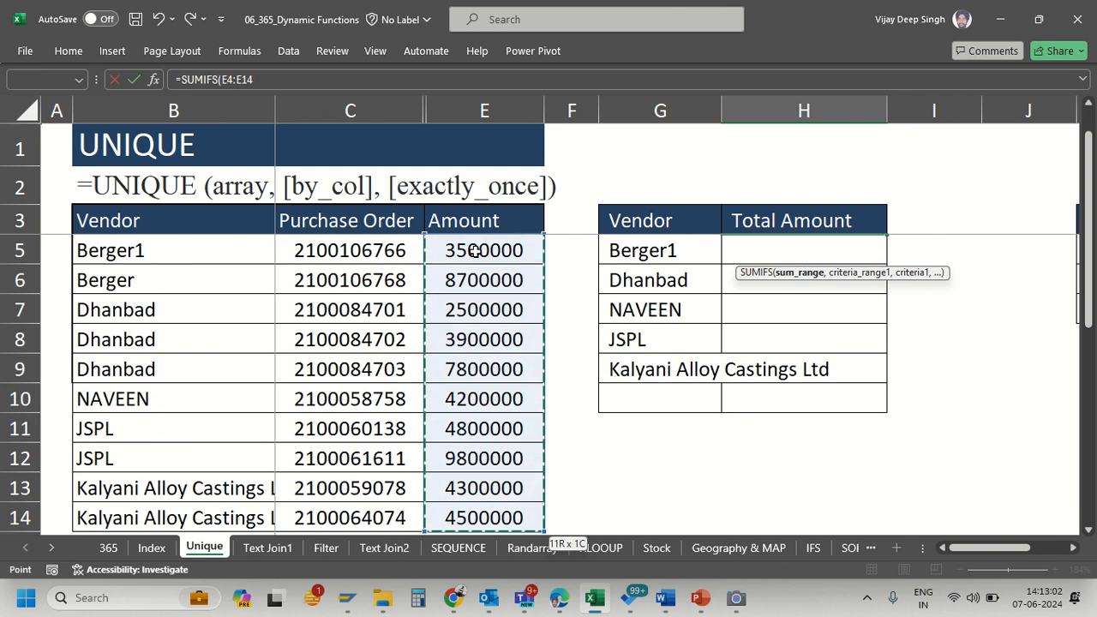
key(F4)
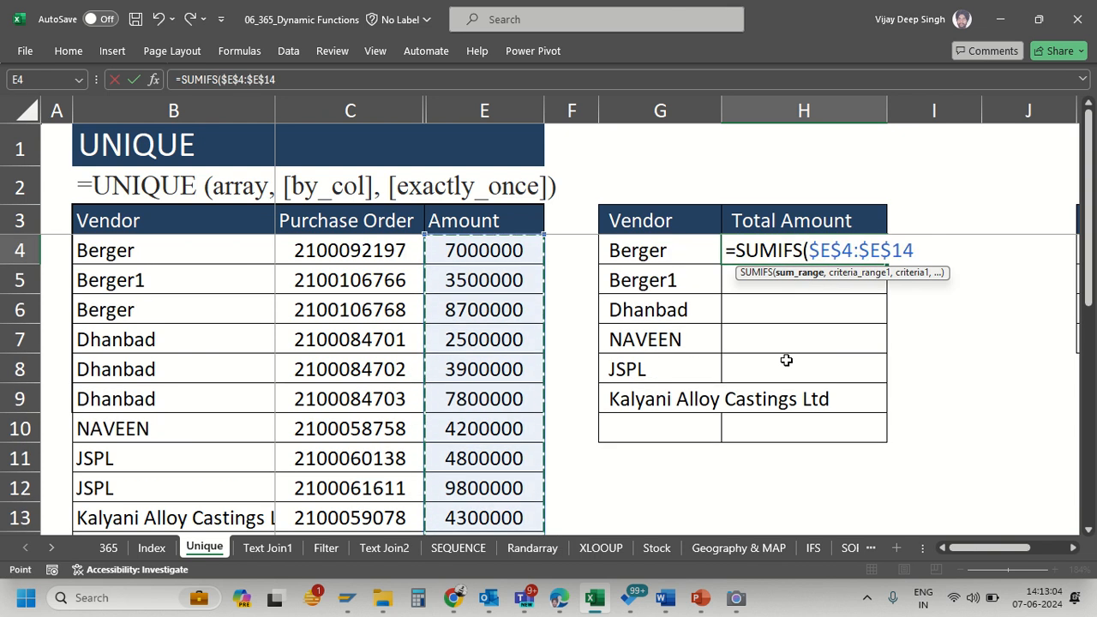
text(,)
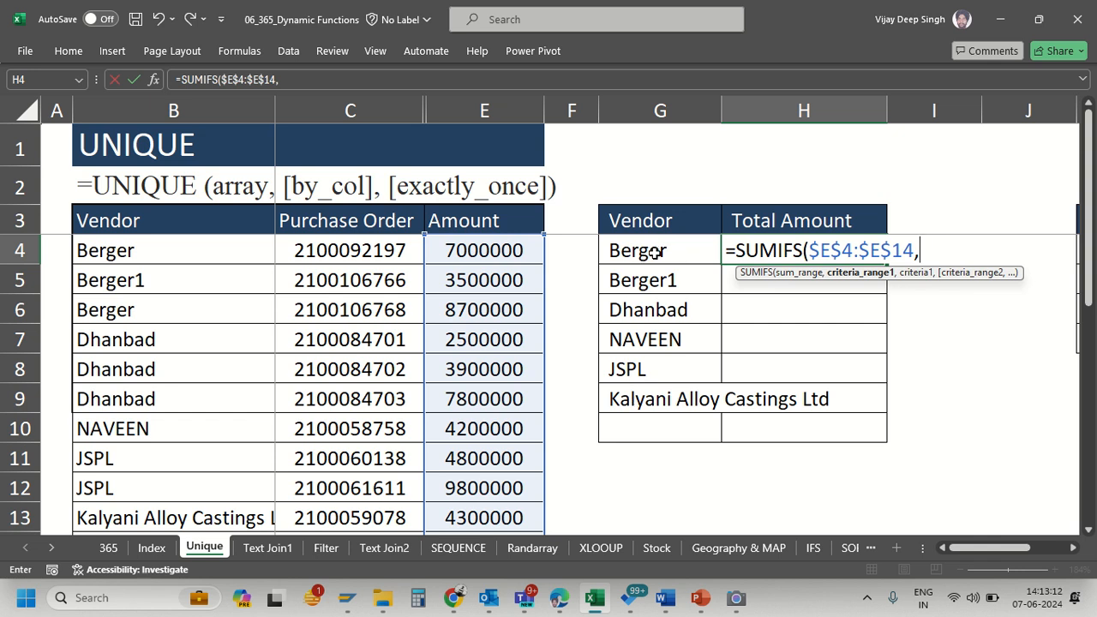
- Complete the SUMIFS formula in H4 with the relative Vendor range B4:B14 and the single-cell criterion G4
click(190, 248)
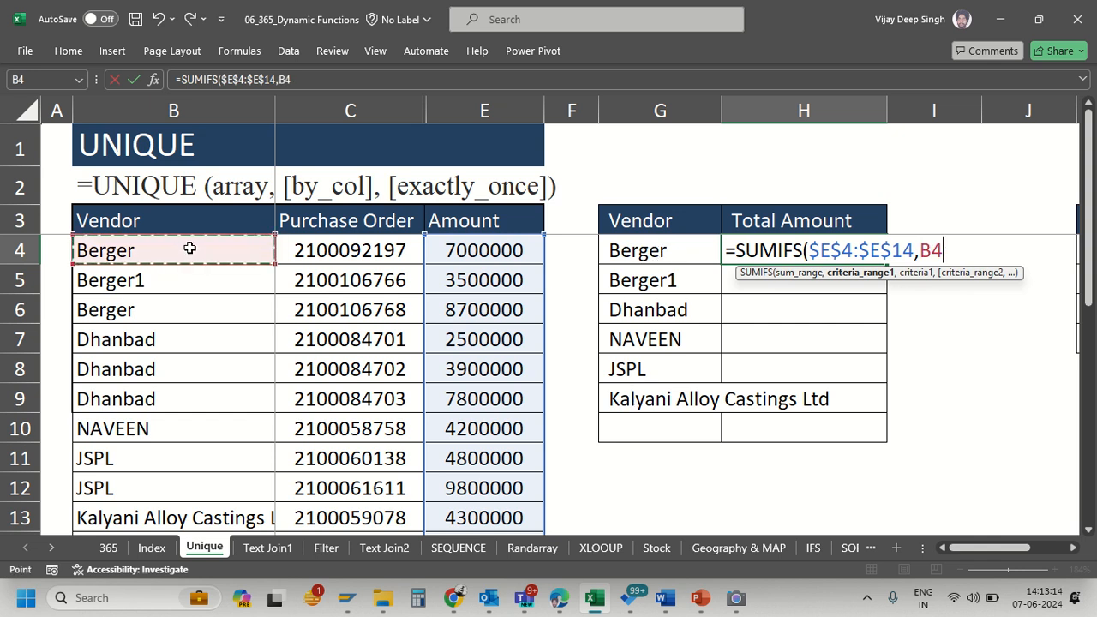
key(ctrl+shift+Down)
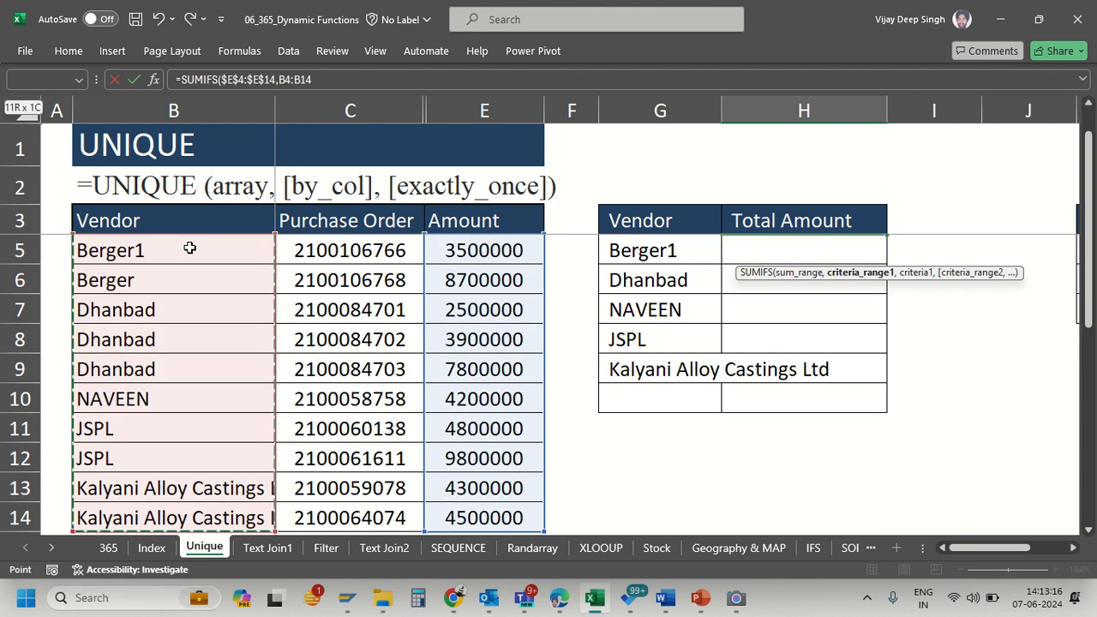
scroll(189, 248, up, 1)
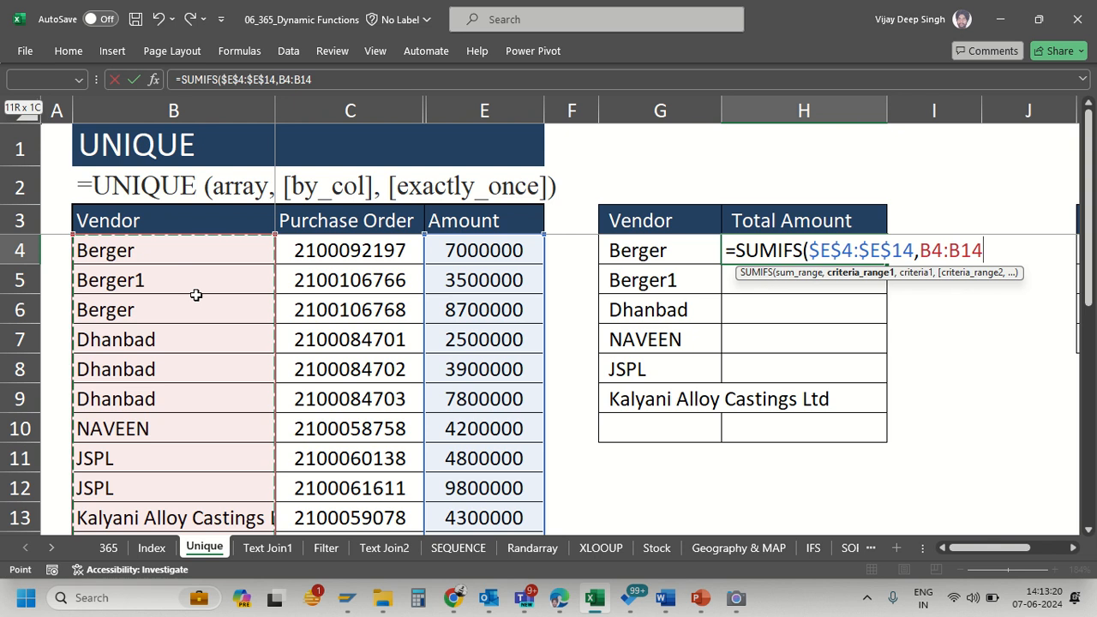
text(,)
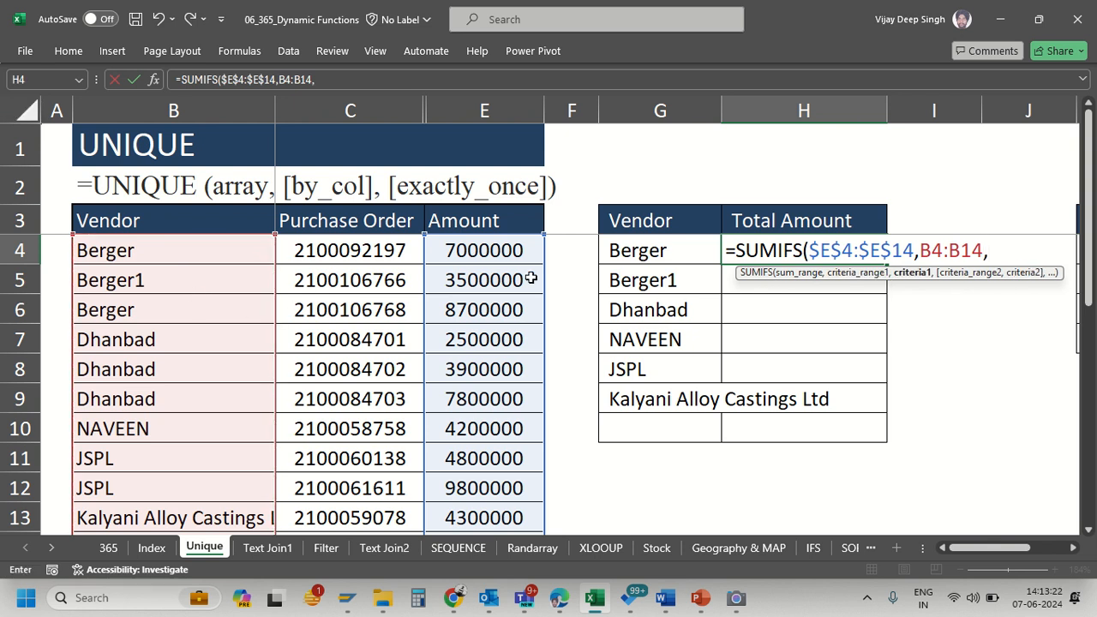
click(638, 249)
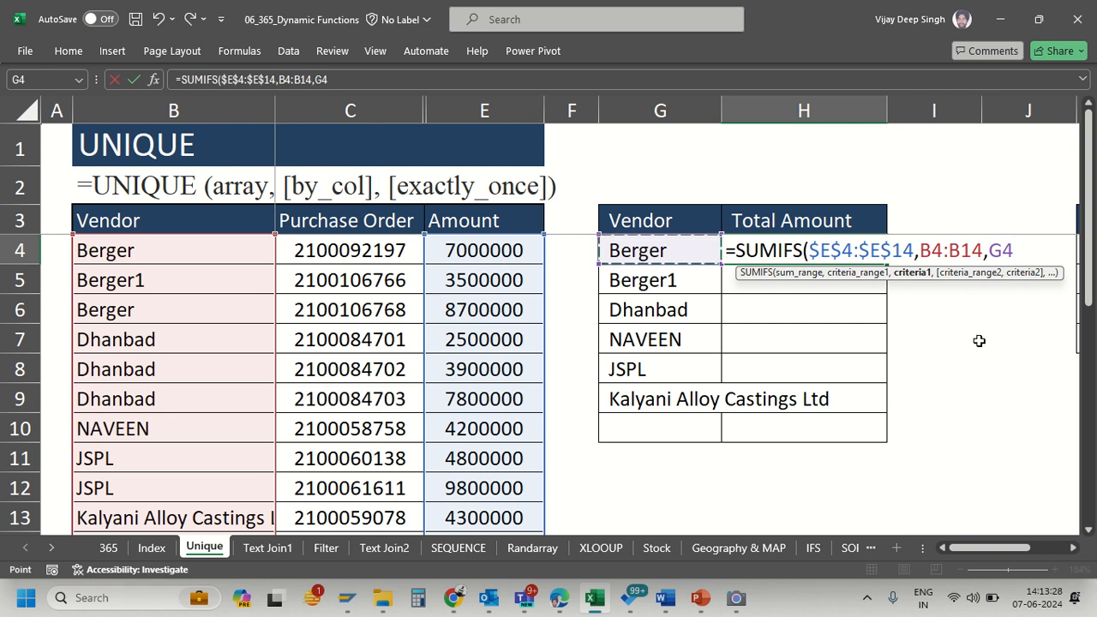
text())
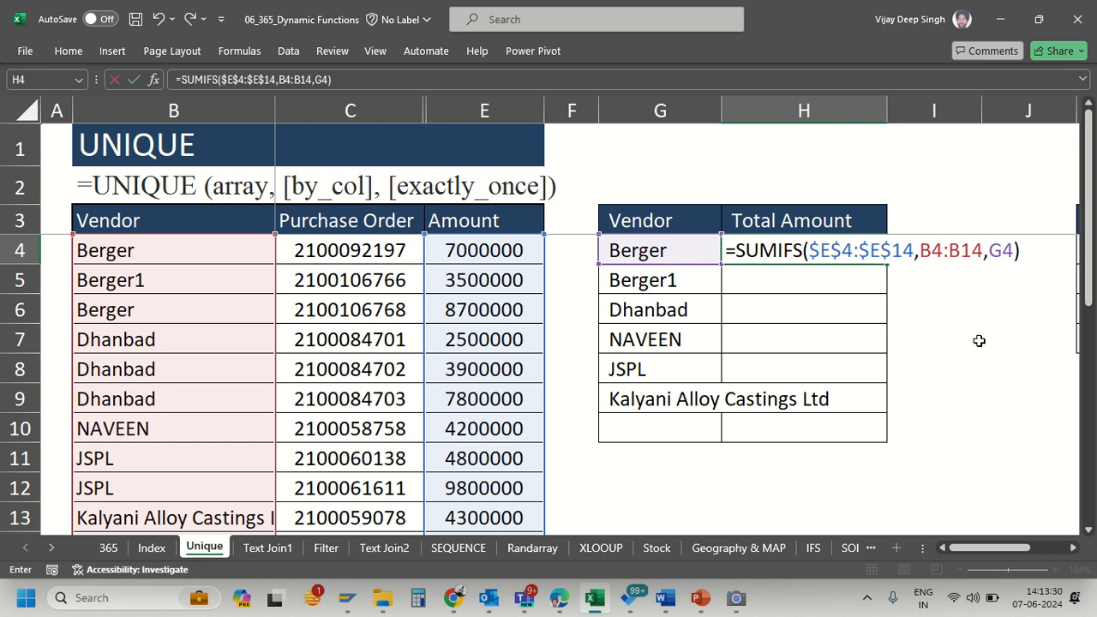
key(Return)
key(Up)
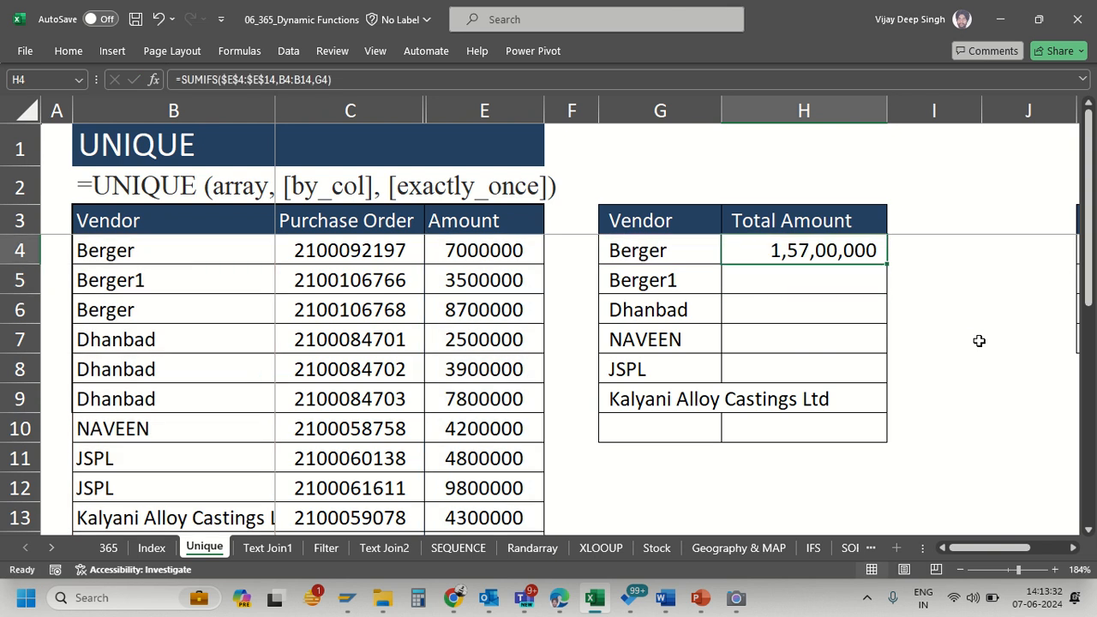
- Copy the SUMIFS formula from H4 into H5:H9 for the remaining vendors
key(ctrl+c)
key(Down)
key(shift+Down)
key(shift+Down)
key(shift+Down)
key(shift+Down)
key(ctrl+v)
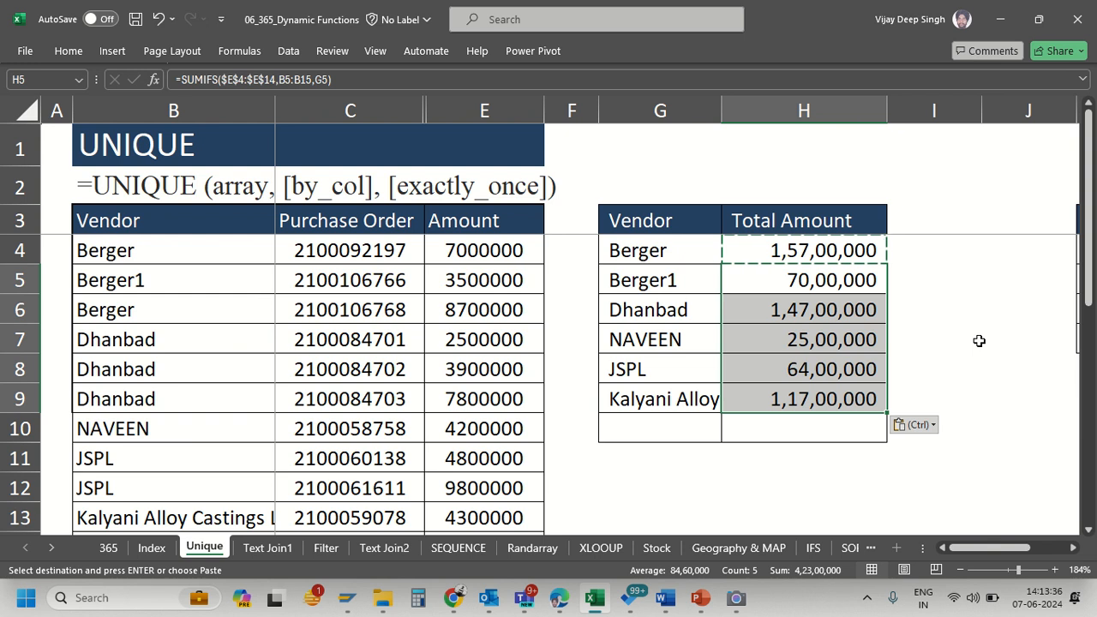
key(Up)
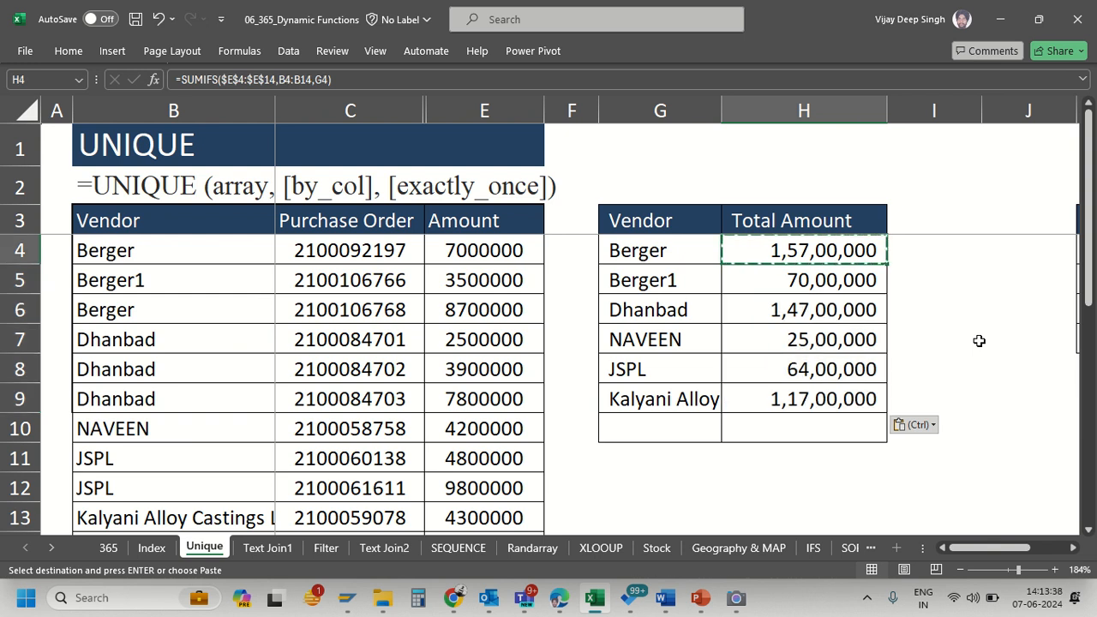
- Clear all SUMIFS formulas from the Total Amount column of the vendor summary
key(ctrl+shift+Down)
key(Down)
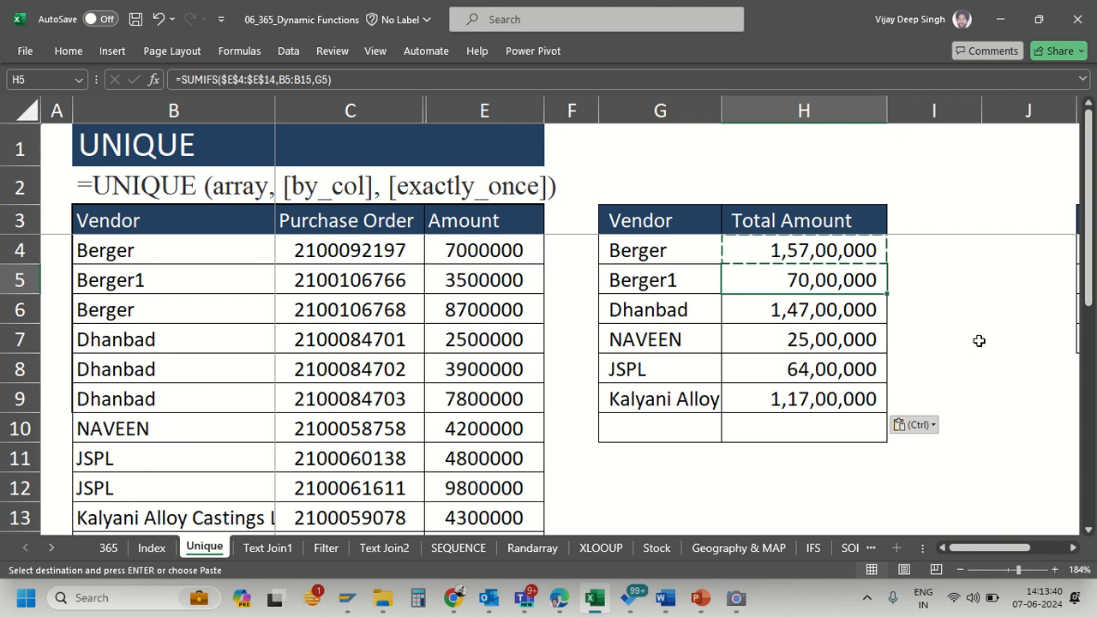
key(Up)
key(ctrl+shift+Down)
key(Delete)
key(Down)
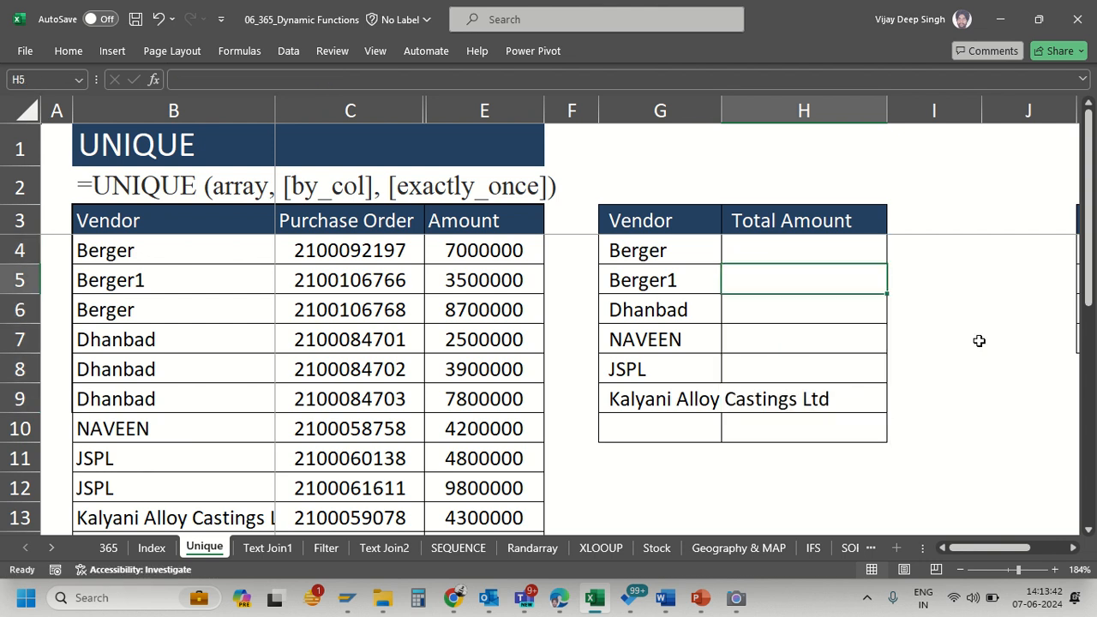
- Start a new SUMIFS formula in H4 with the Amount range E4:E14 as its sum range
key(Up)
text(=SUMI)
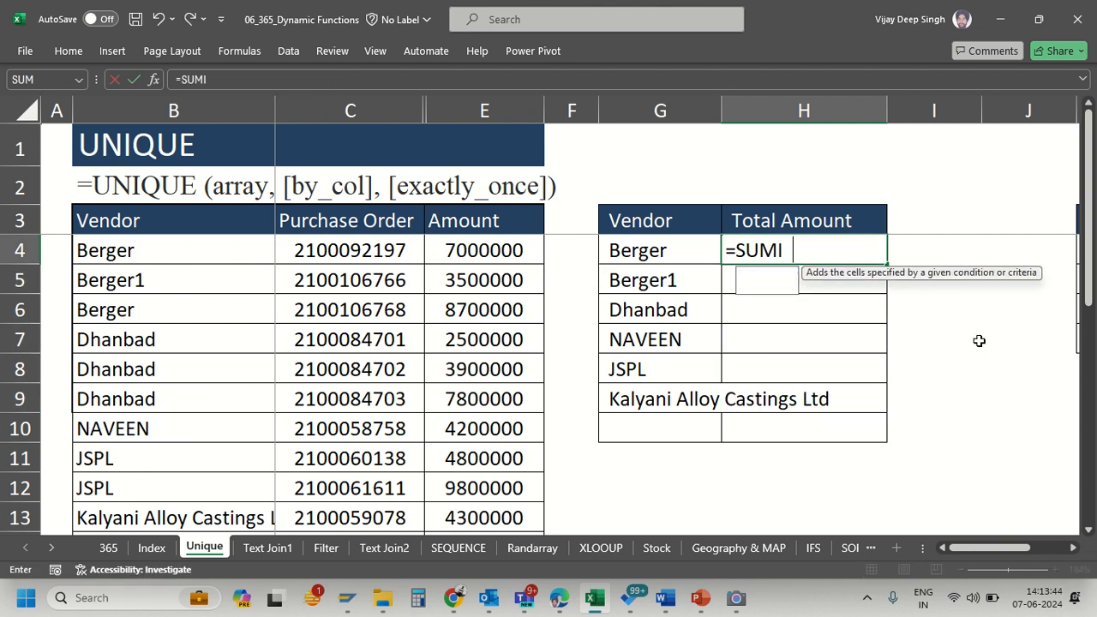
text(FS()
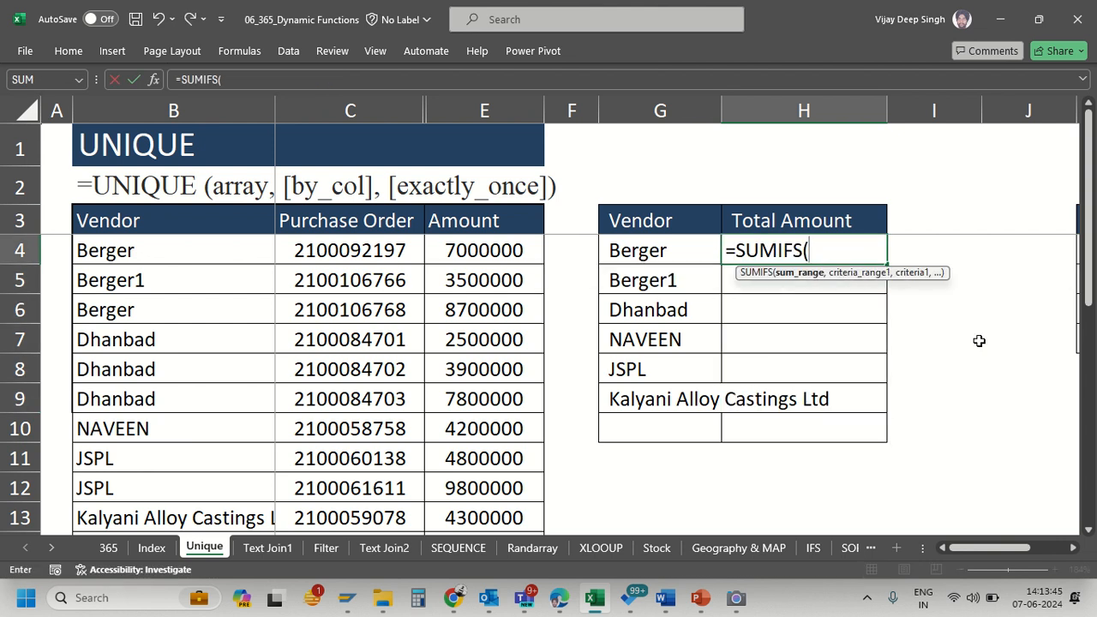
click(521, 252)
key(ctrl+shift+Right)
key(ctrl+shift+Left)
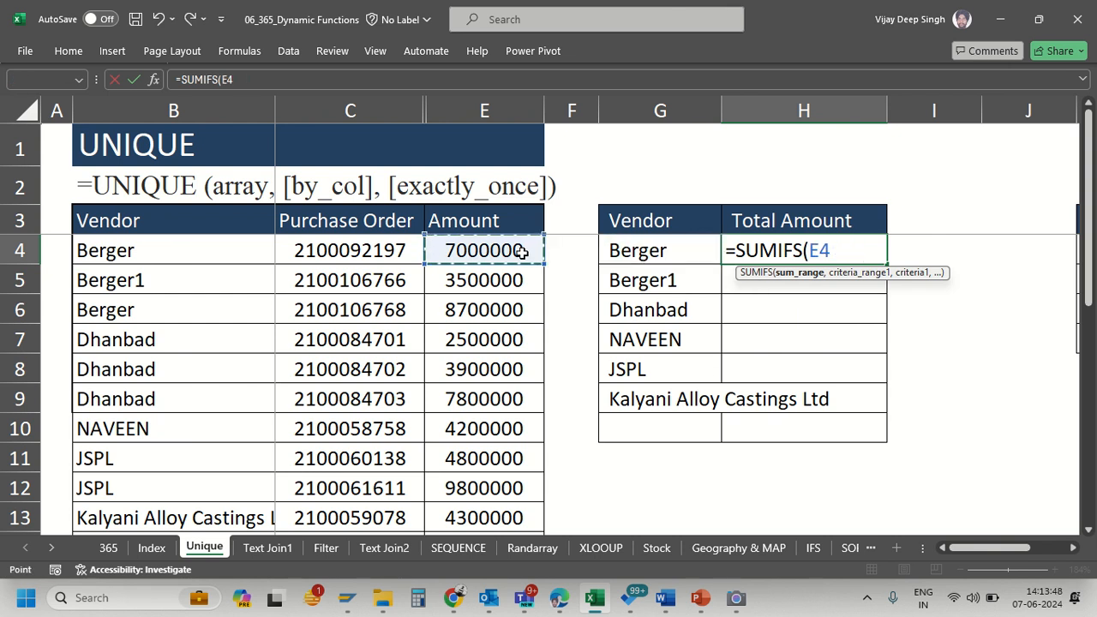
key(ctrl+shift+Down)
text(,)
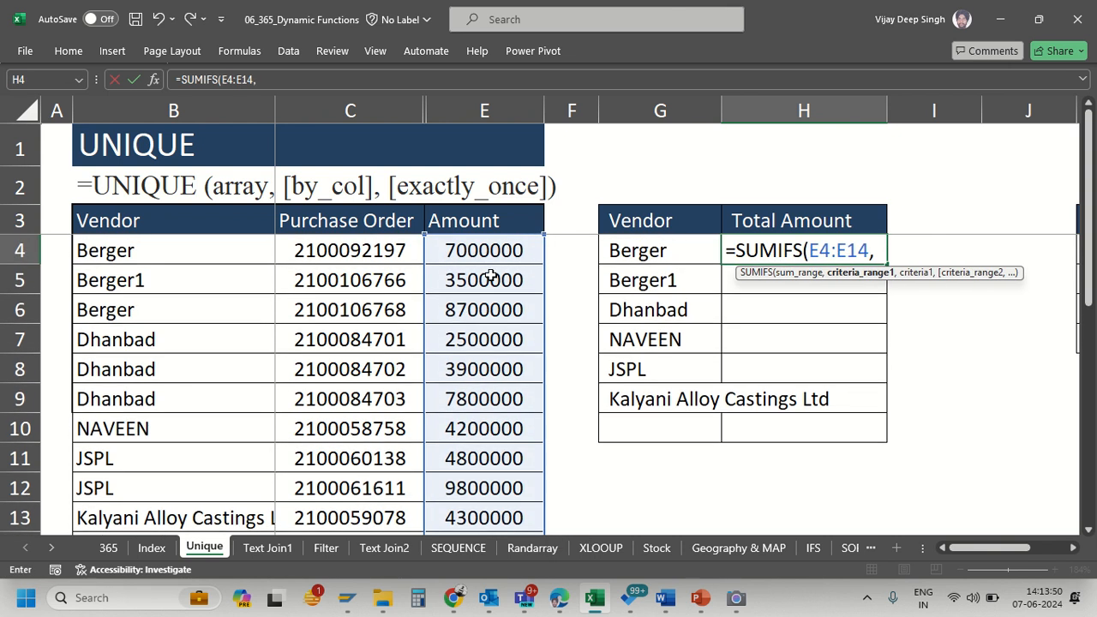
- Finish the SUMIFS formula in H4 with criteria range B4:B14 and the spilled vendor list G4# as the criterion
click(226, 251)
key(ctrl+shift+Down)
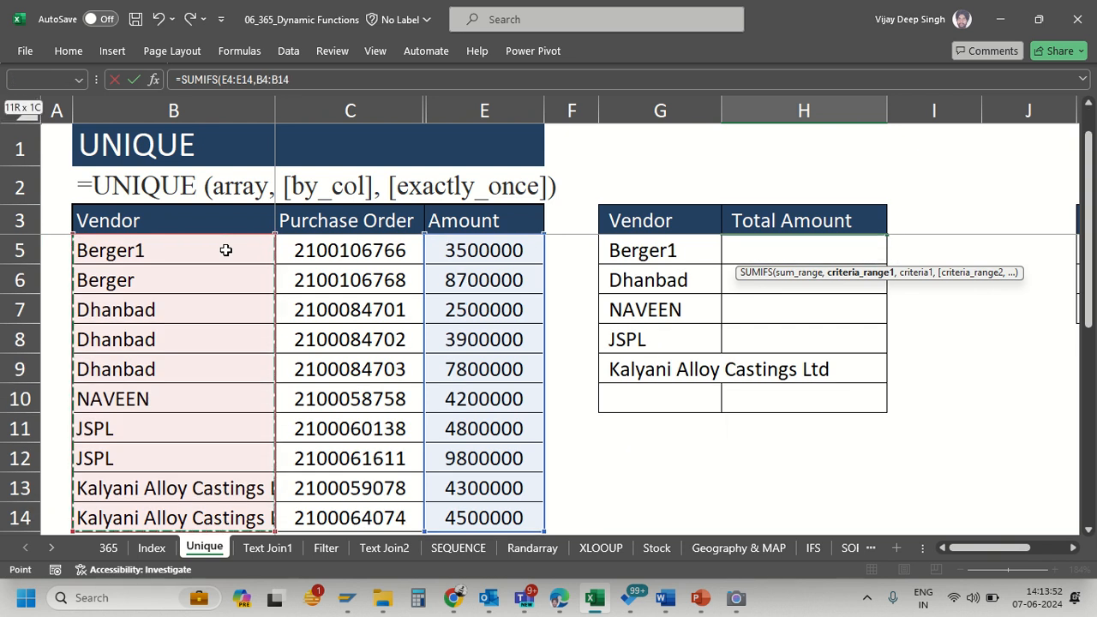
text(,)
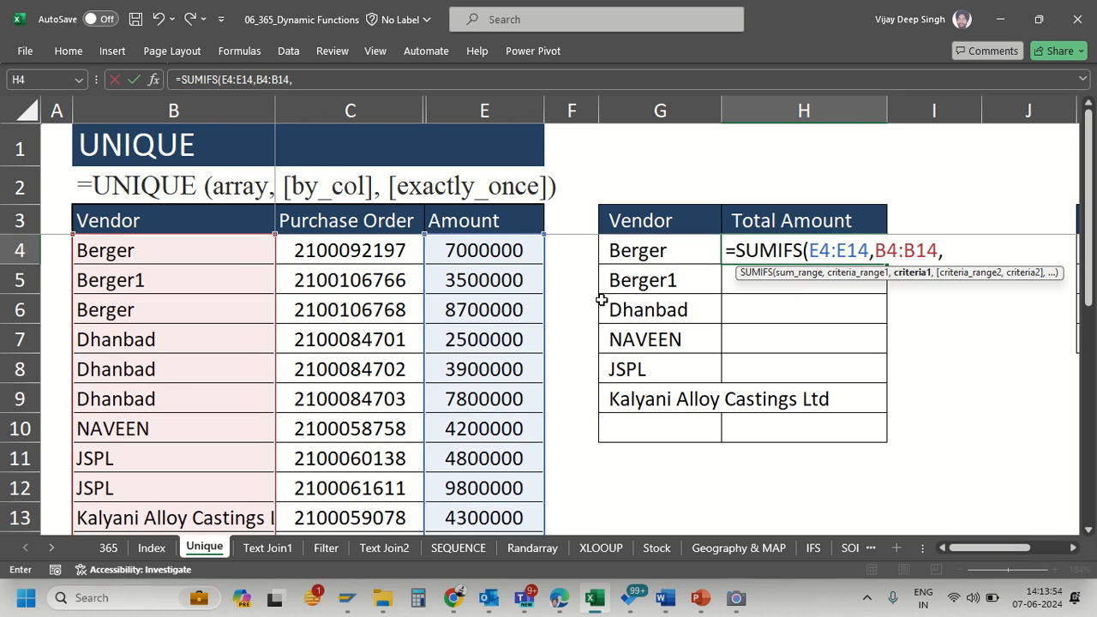
click(652, 254)
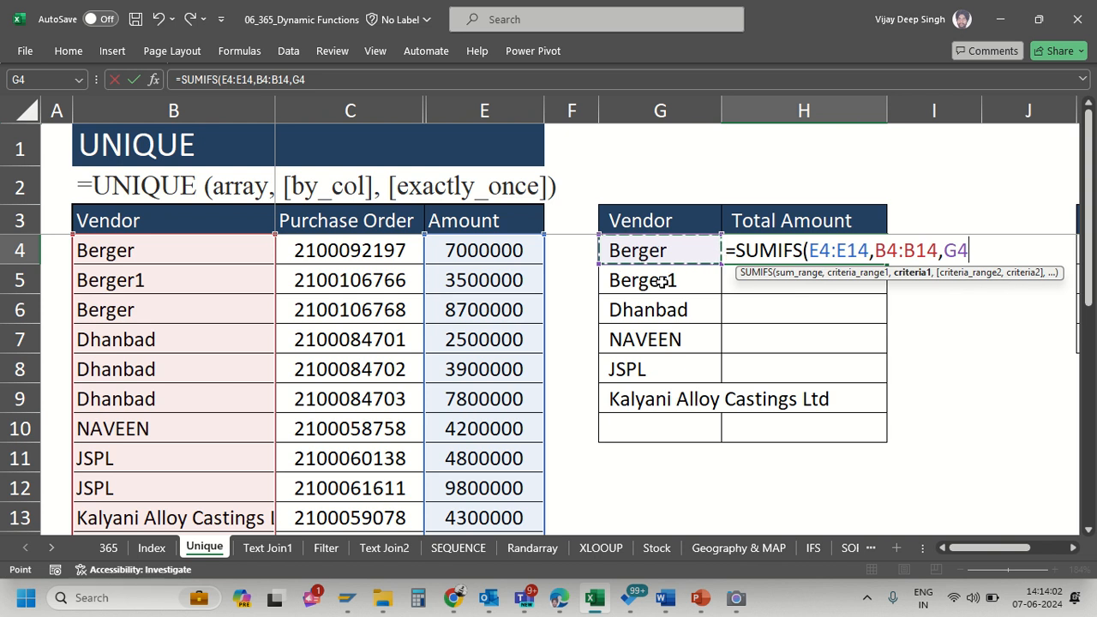
text(#)
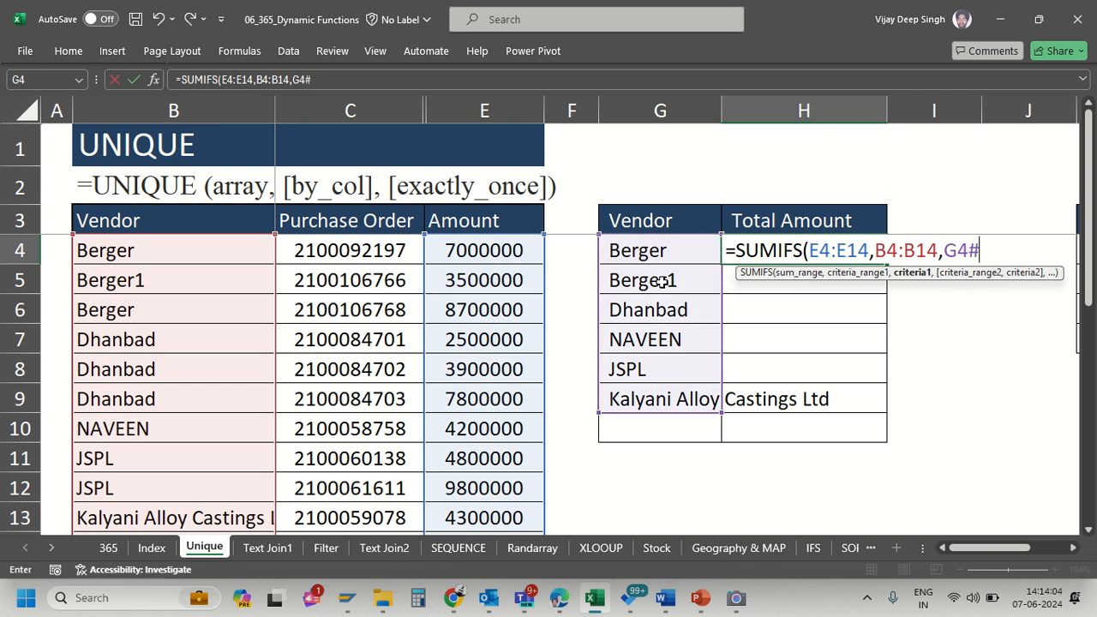
key(BackSpace)
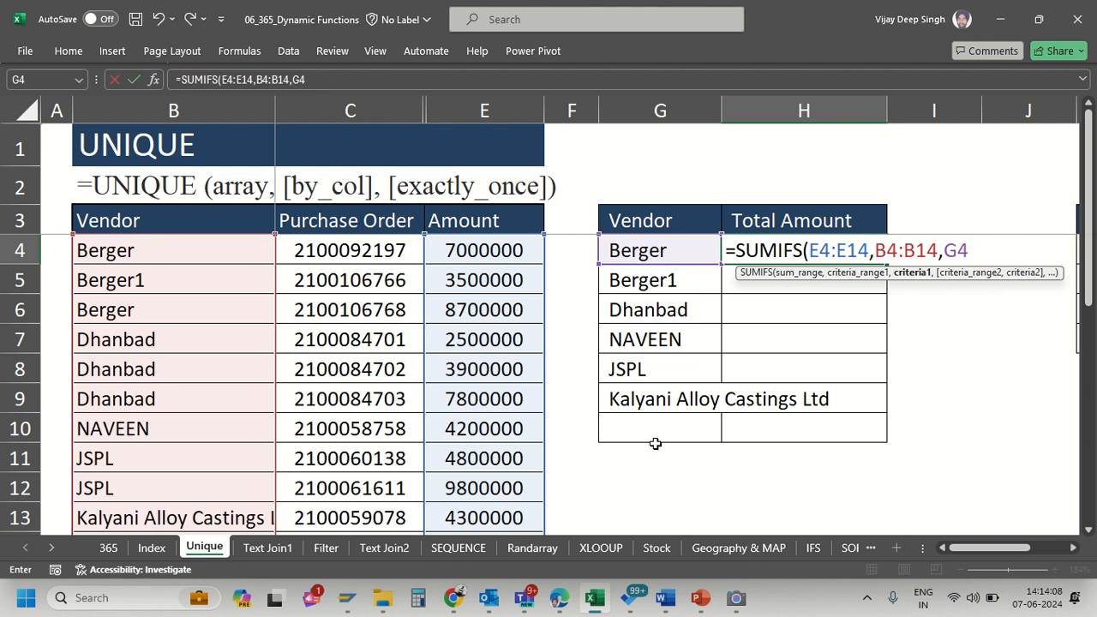
text(#)
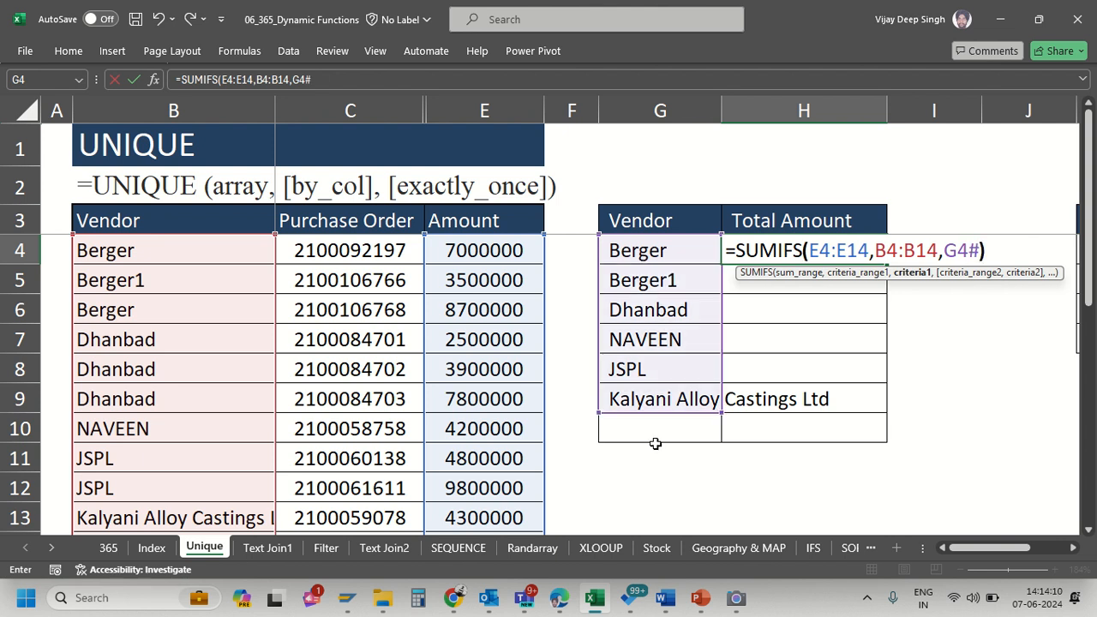
text())
key(Return)
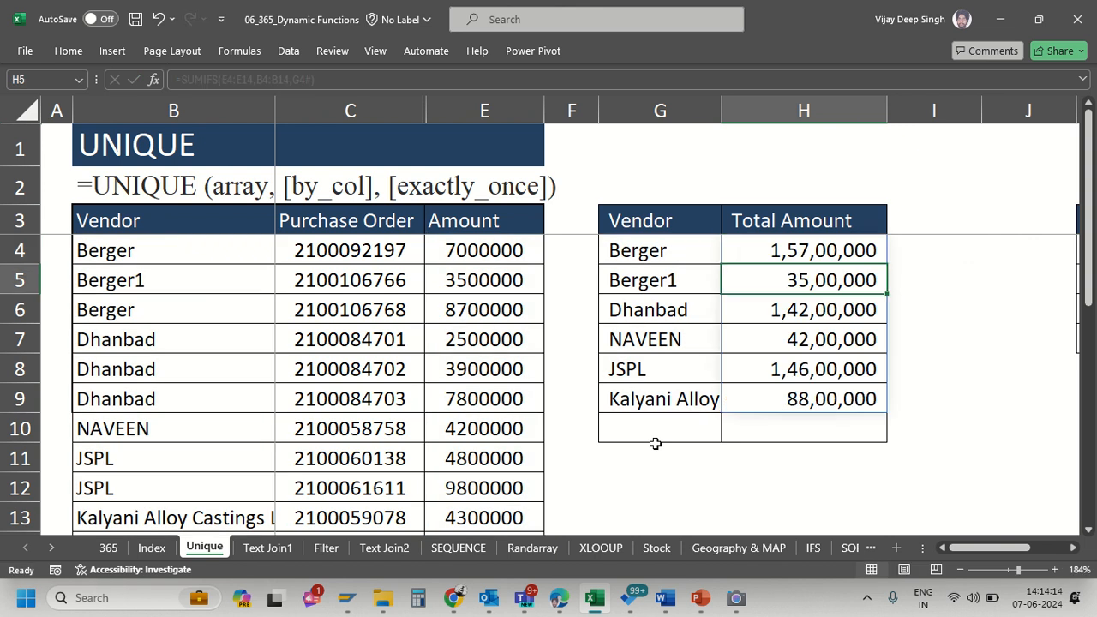
- Replace the vendor name in B6 with ABC
click(149, 317)
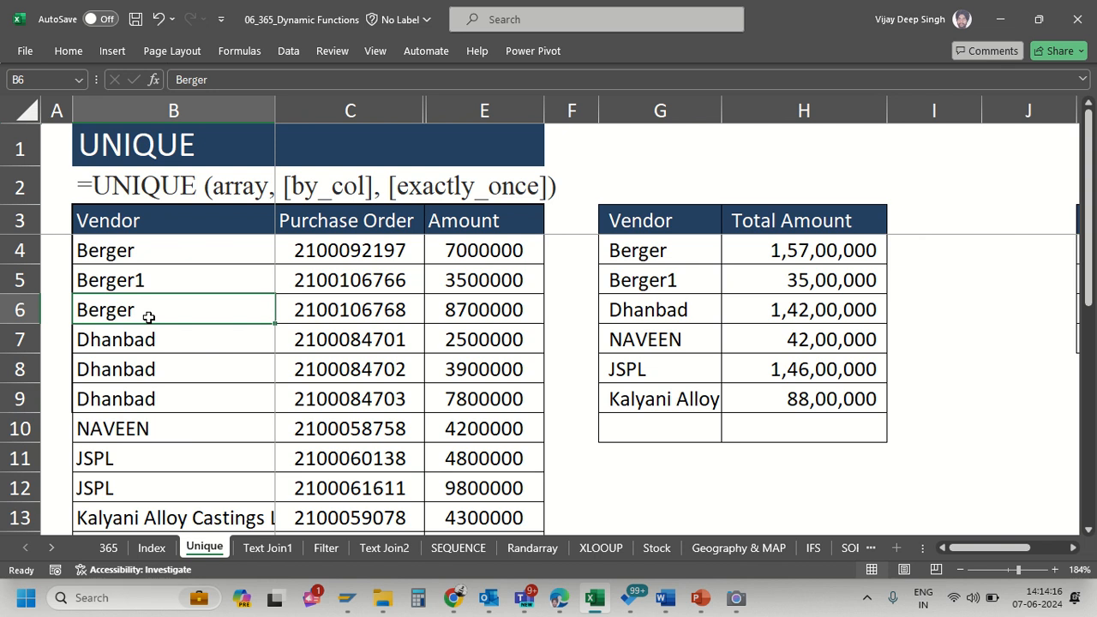
text(B)
key(BackSpace)
text(ABC)
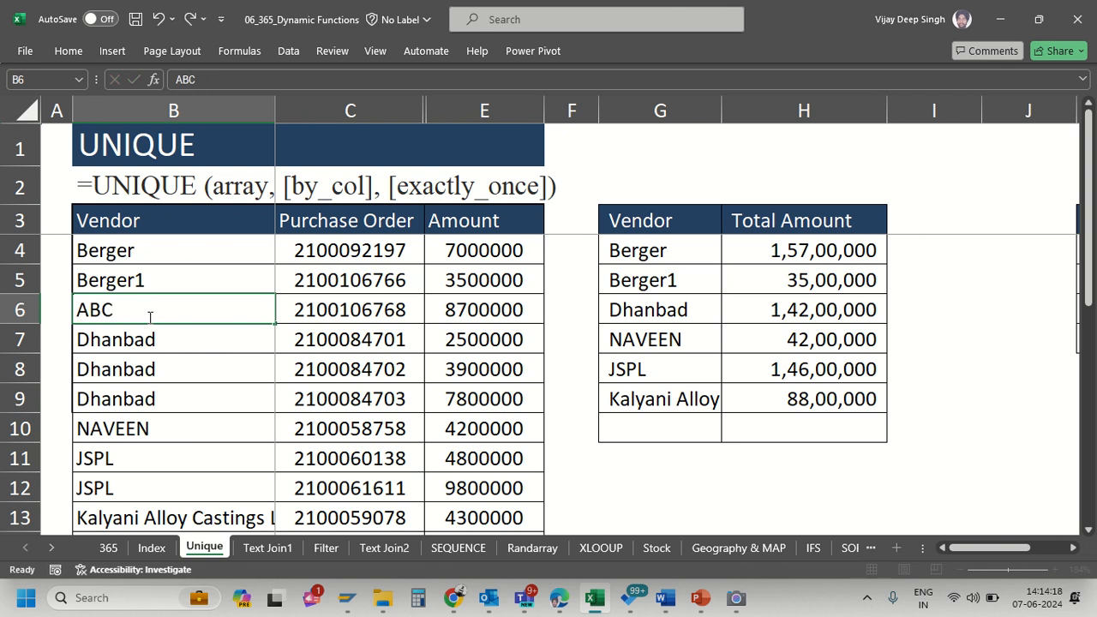
key(Return)
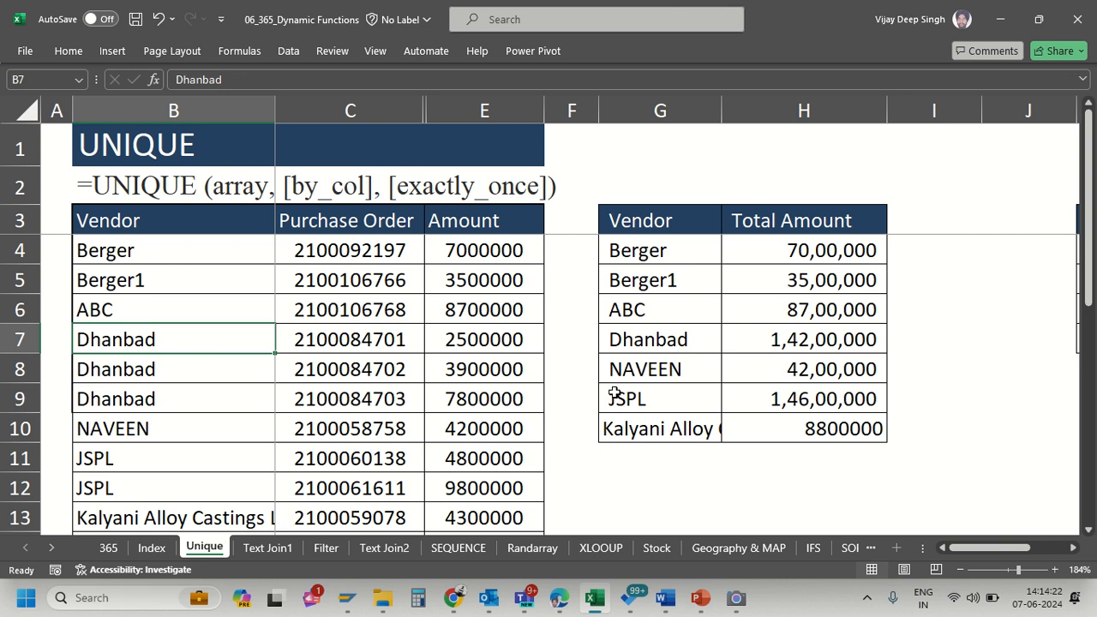
- Copy only the formatting of total cell H9 onto H10 using Paste Special Formats
drag(793, 402, 809, 424)
key(ctrl+c)
key(ctrl+alt+v)
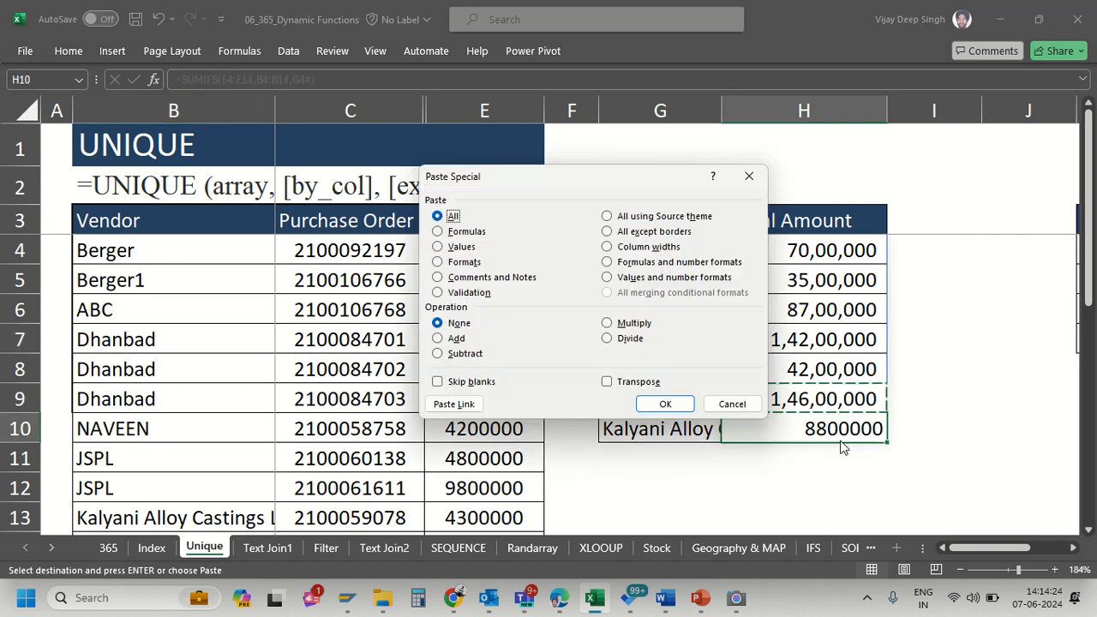
key(t)
key(Return)
key(Right)
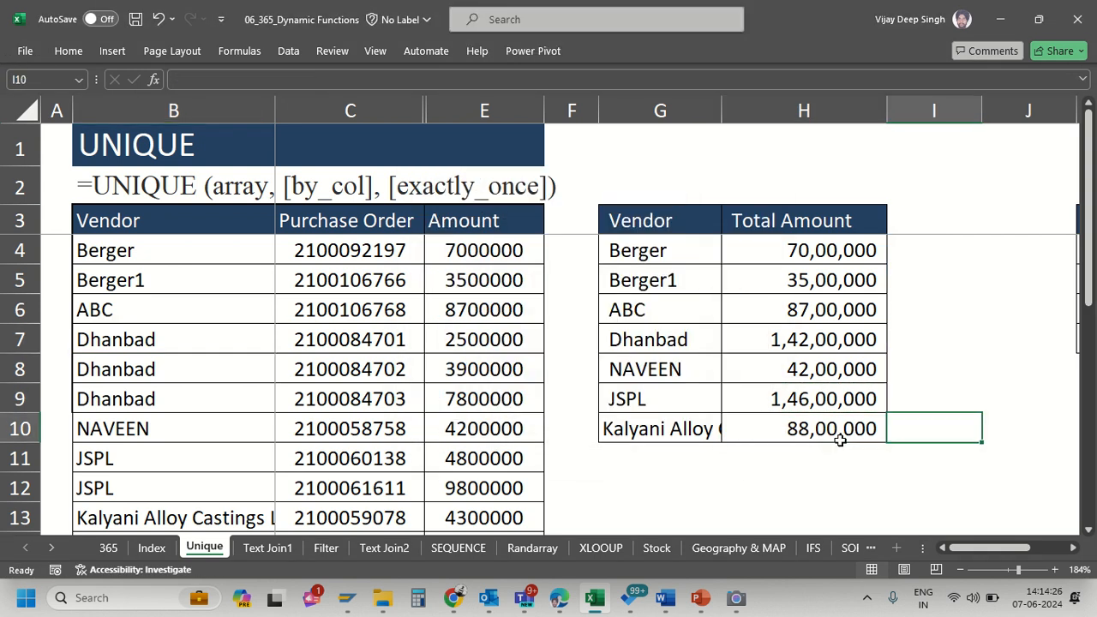
key(Left)
key(Left)
key(Left)
key(shift+Right)
key(shift+Right)
key(shift+Right)
key(shift+Right)
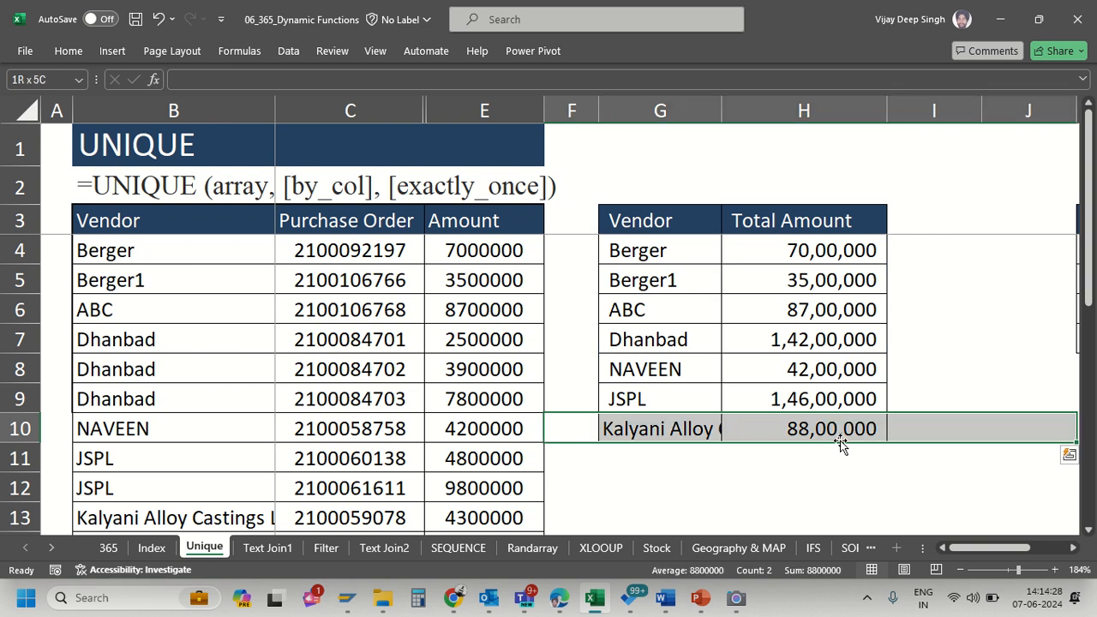
key(ctrl+0)
key(Left)
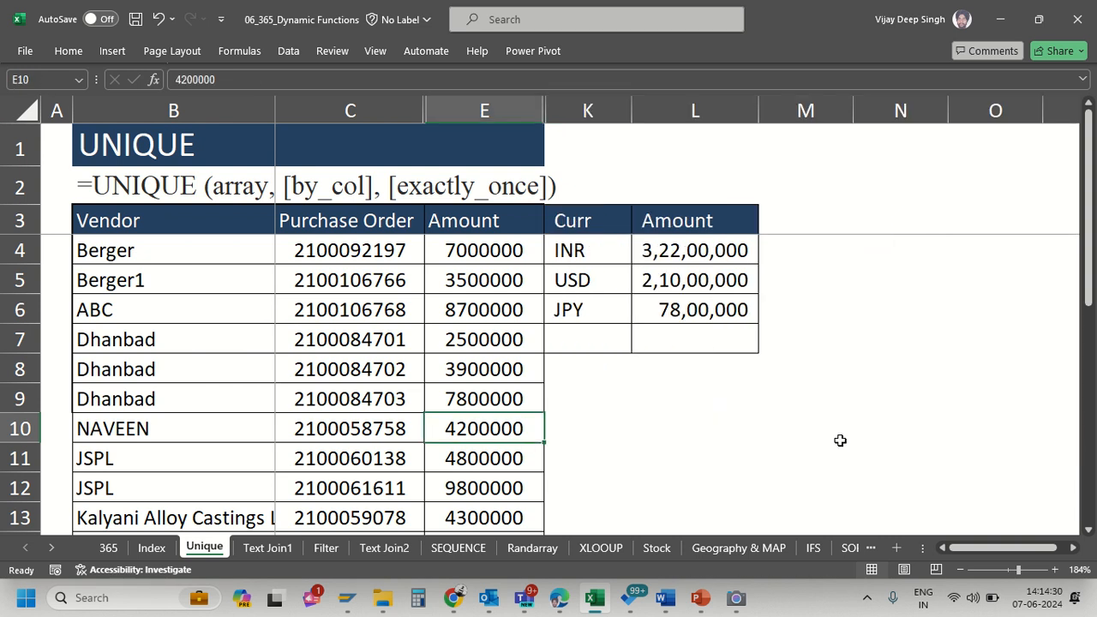
key(shift+Right)
key(ctrl+z)
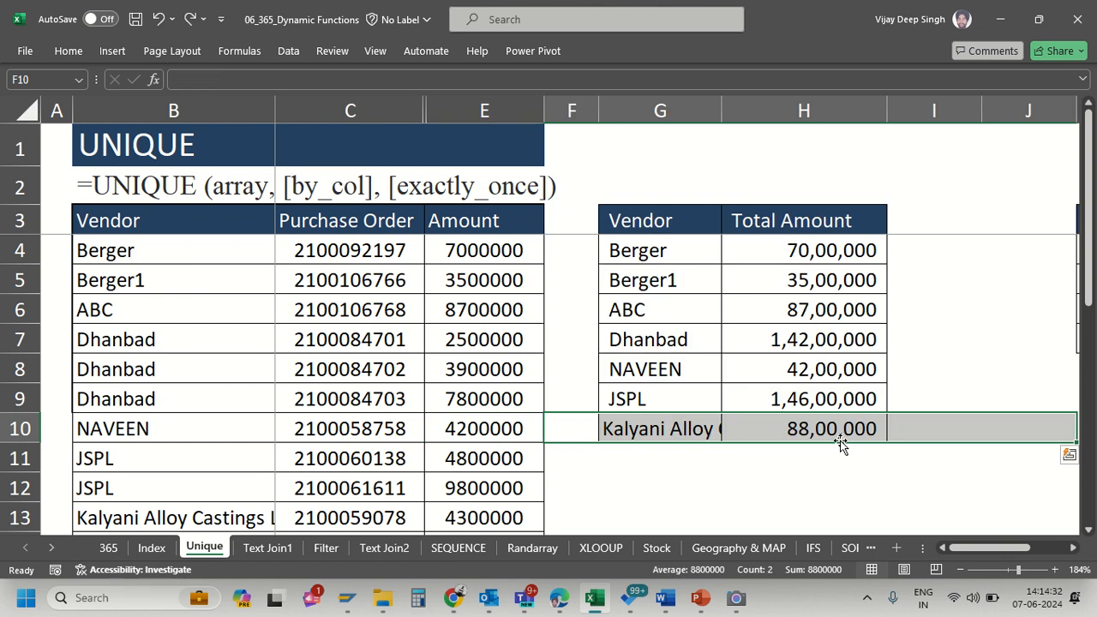
- Hide columns G to J, which contain the vendor summary
key(Right)
key(shift+Right)
key(shift+Right)
key(shift+Right)
key(ctrl+0)
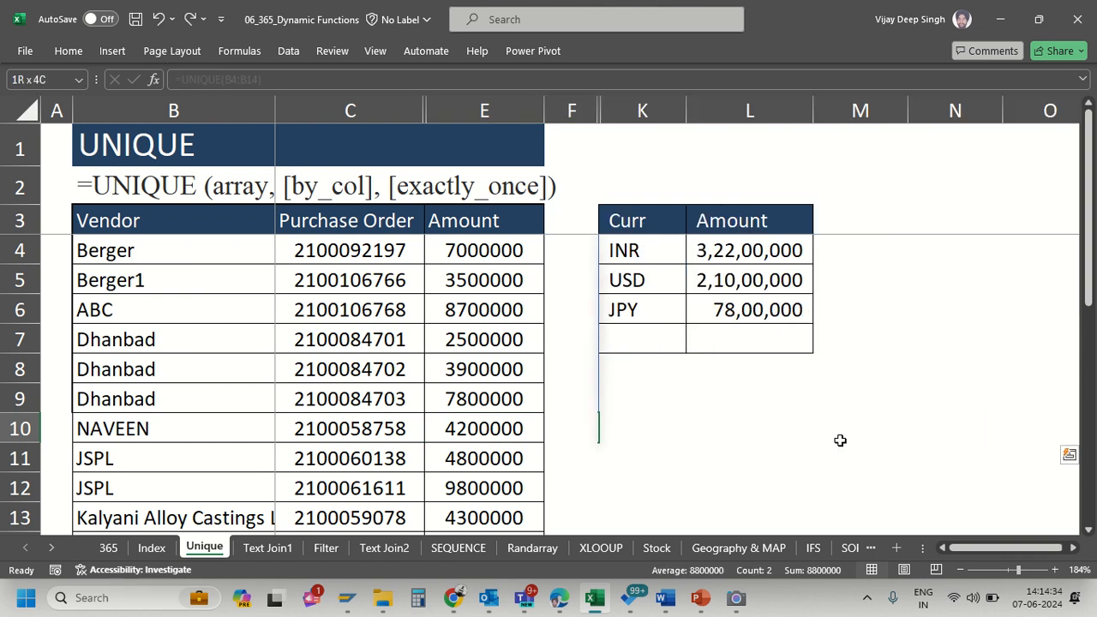
- Unhide the Curr column D between the Purchase Order and Amount columns
key(Left)
key(Left)
key(Left)
key(shift+Right)
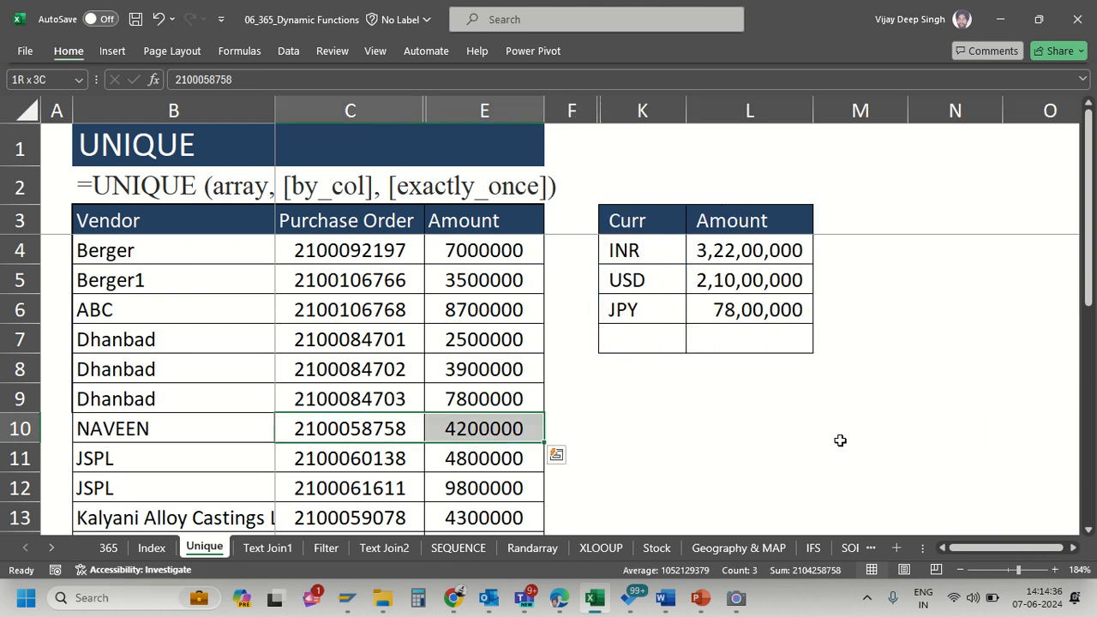
key(ctrl+shift+0)
click(556, 262)
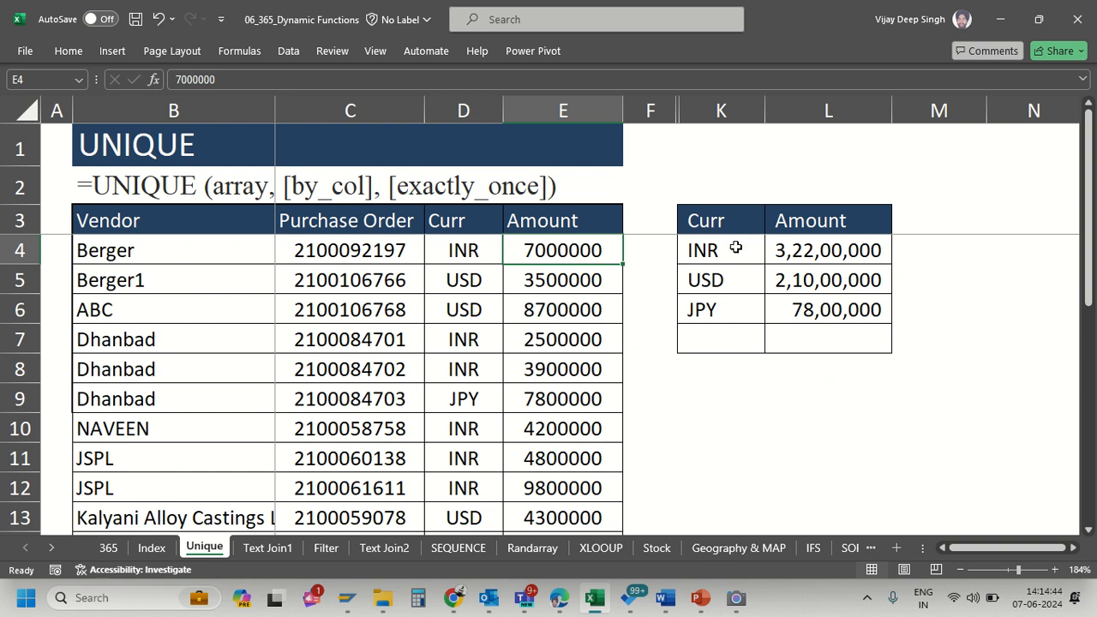
- Clear the existing currency list and amounts in K4:L6
drag(736, 247, 854, 309)
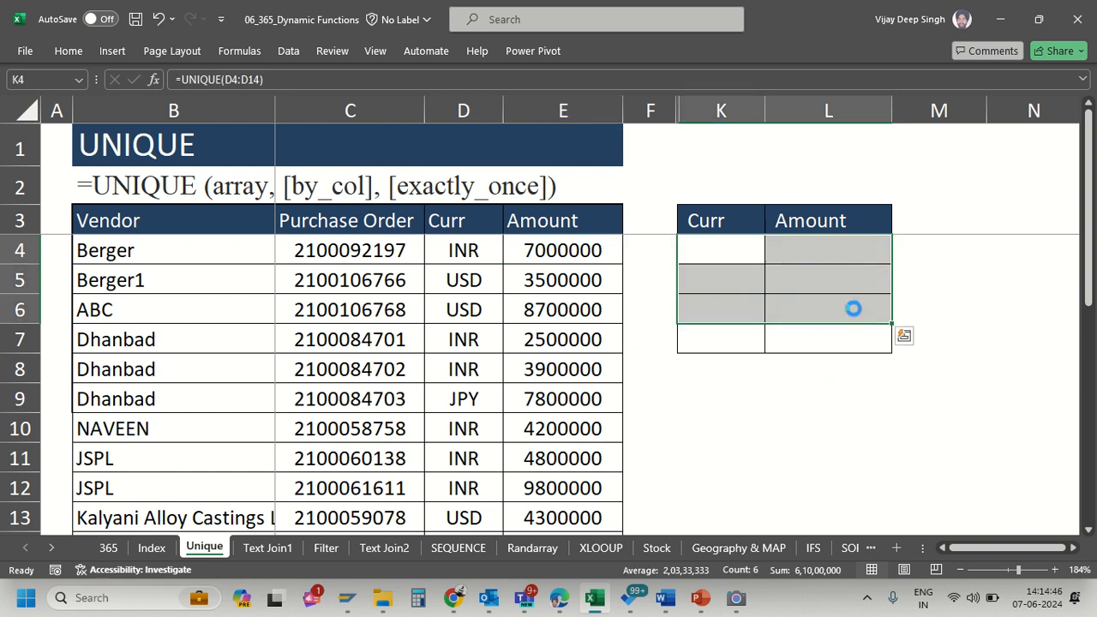
key(Delete)
key(Down)
- Enter =UNIQUE(D4:D14) in K4 to spill the distinct currencies from the Curr column
key(Up)
text(=UNI)
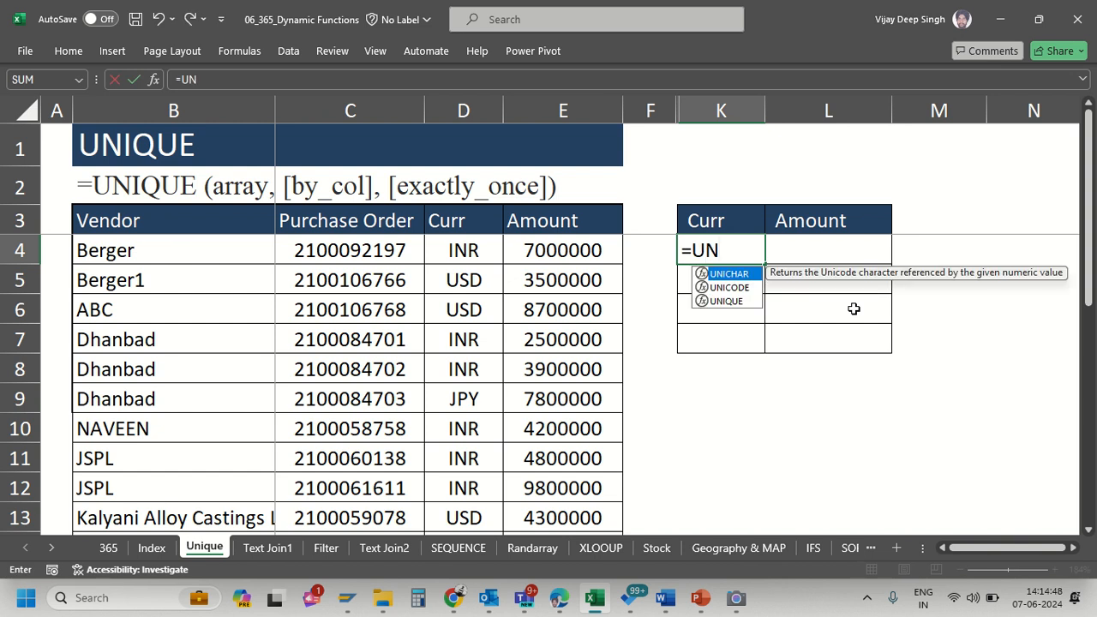
key(Down)
key(Down)
key(Tab)
key(Left)
key(Left)
key(Left)
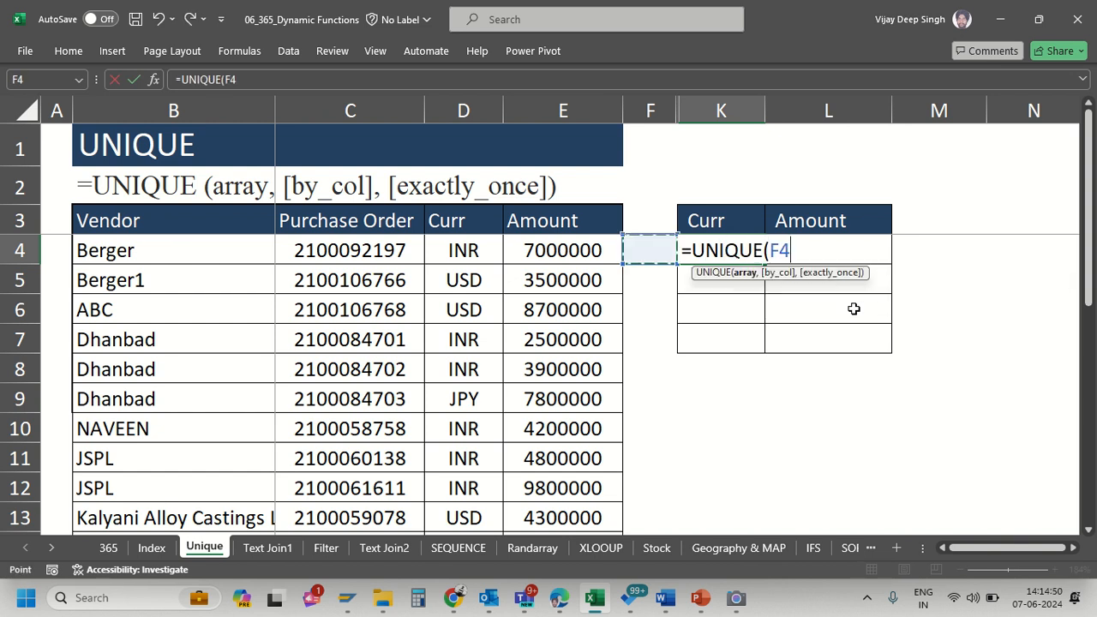
key(ctrl+shift+Down)
key(Return)
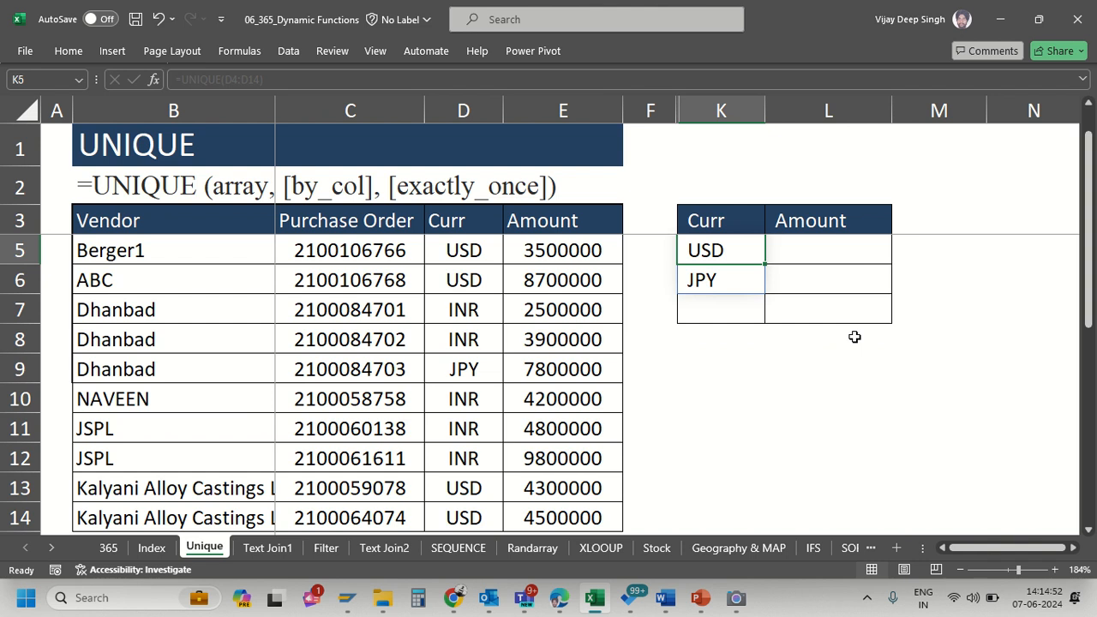
- Enter =SUMIFS(E4:E14,D4:D14,K4#) in L4 to spill the total amount for each listed currency
scroll(854, 334, up, 1)
click(852, 262)
text(=SUMIFS()
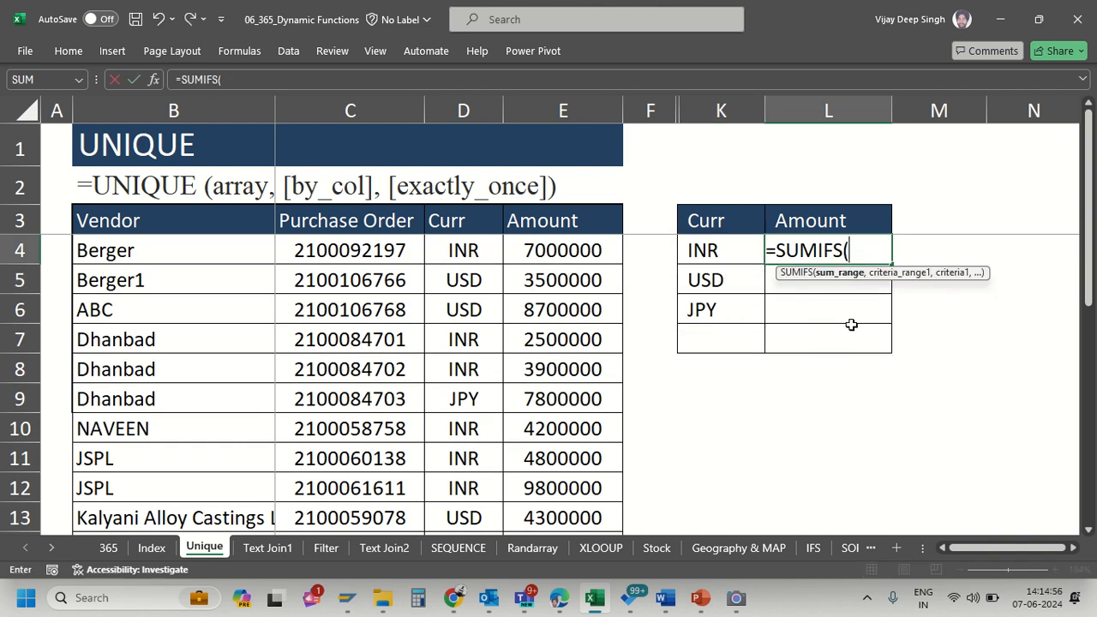
click(580, 249)
key(ctrl+shift+Down)
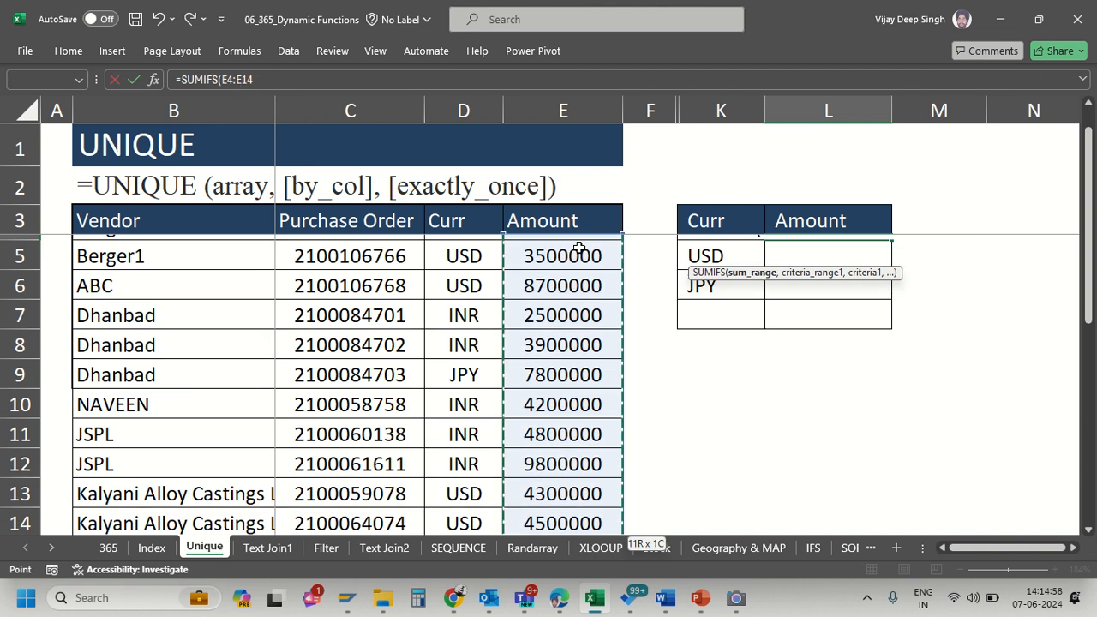
text(,)
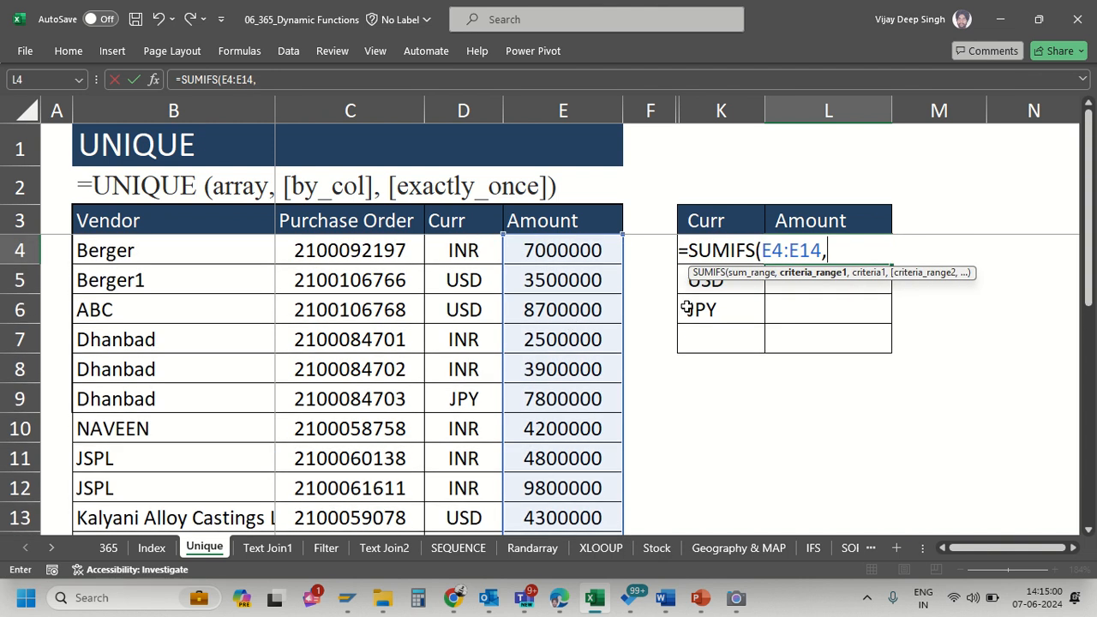
click(470, 254)
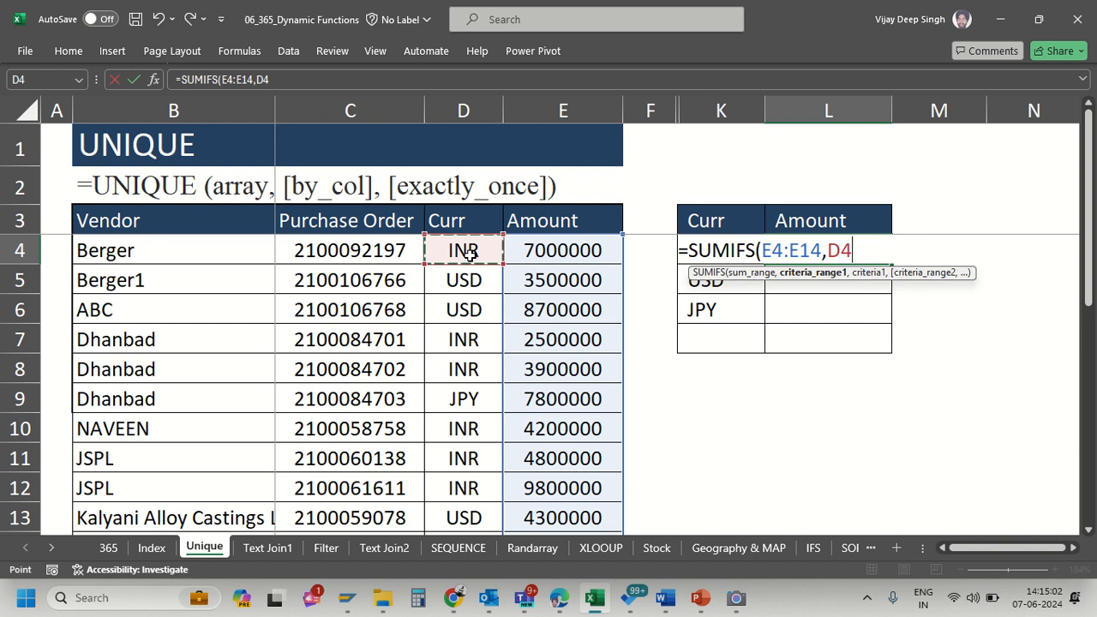
key(ctrl+shift+Down)
text(,)
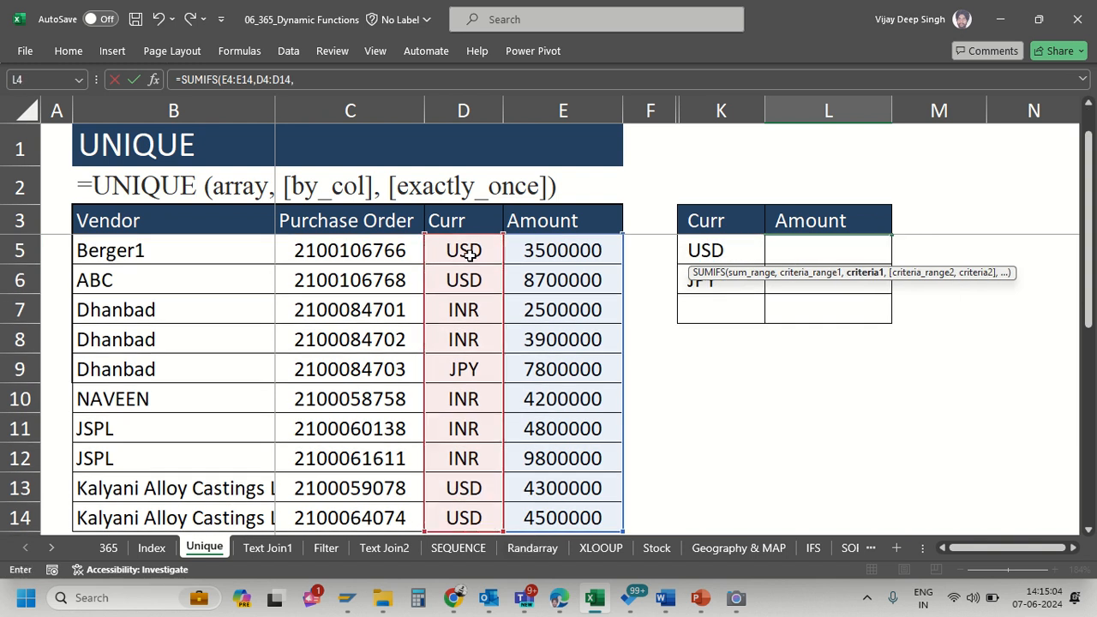
click(734, 220)
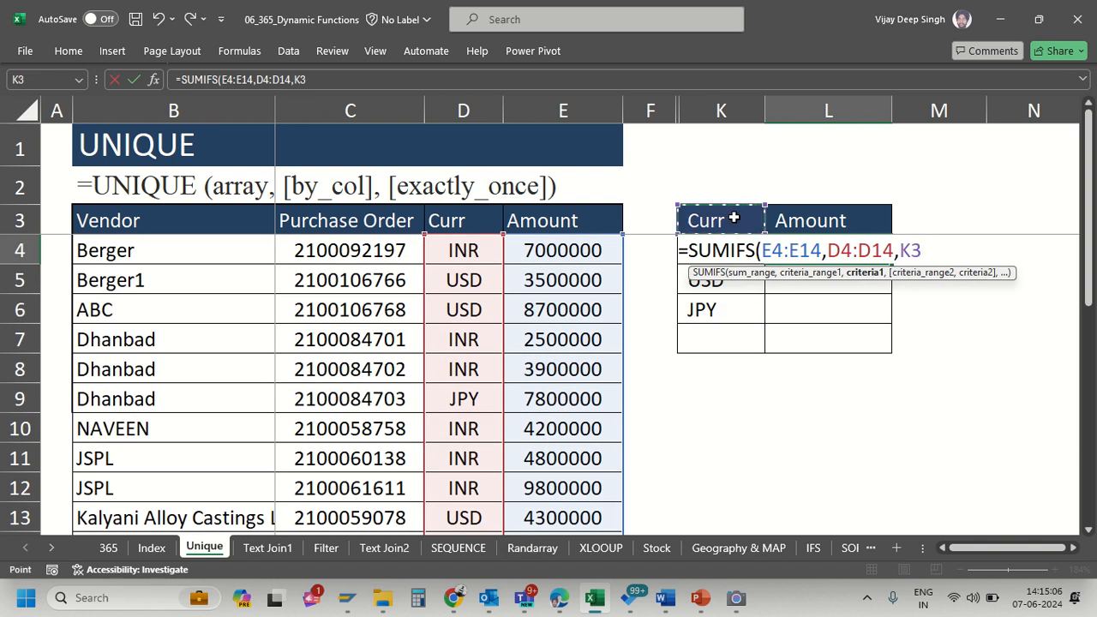
key(Down)
text(#)
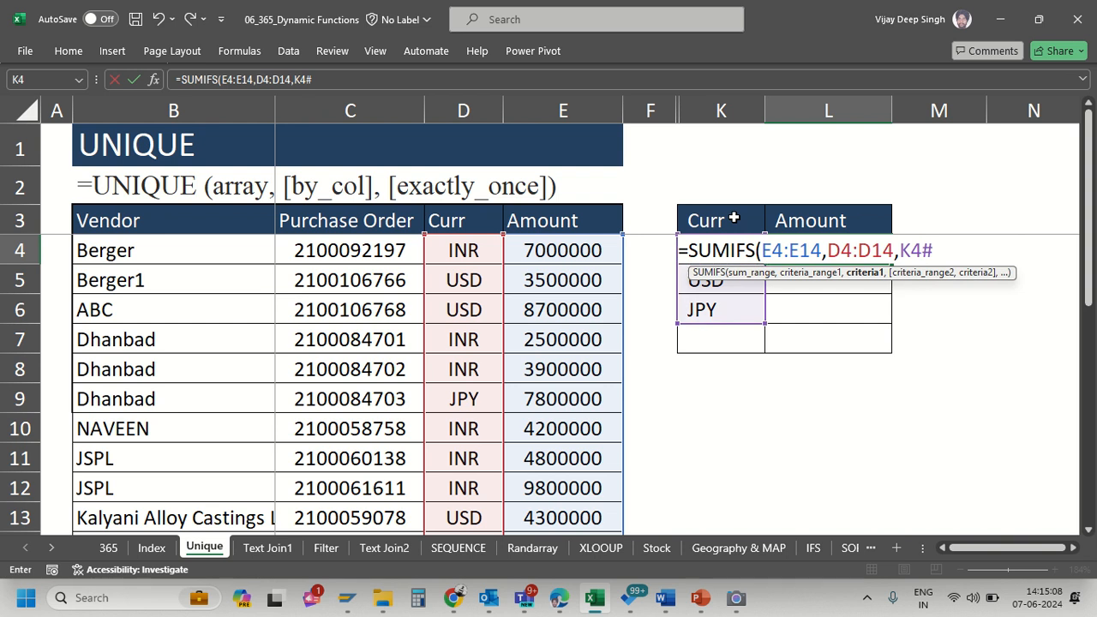
text())
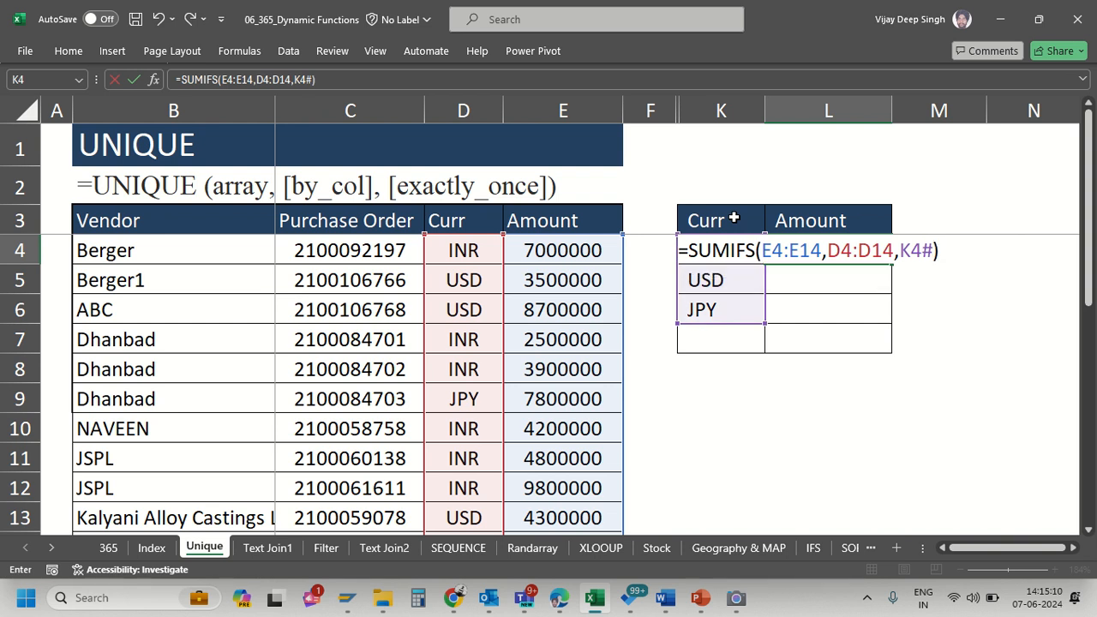
key(Return)
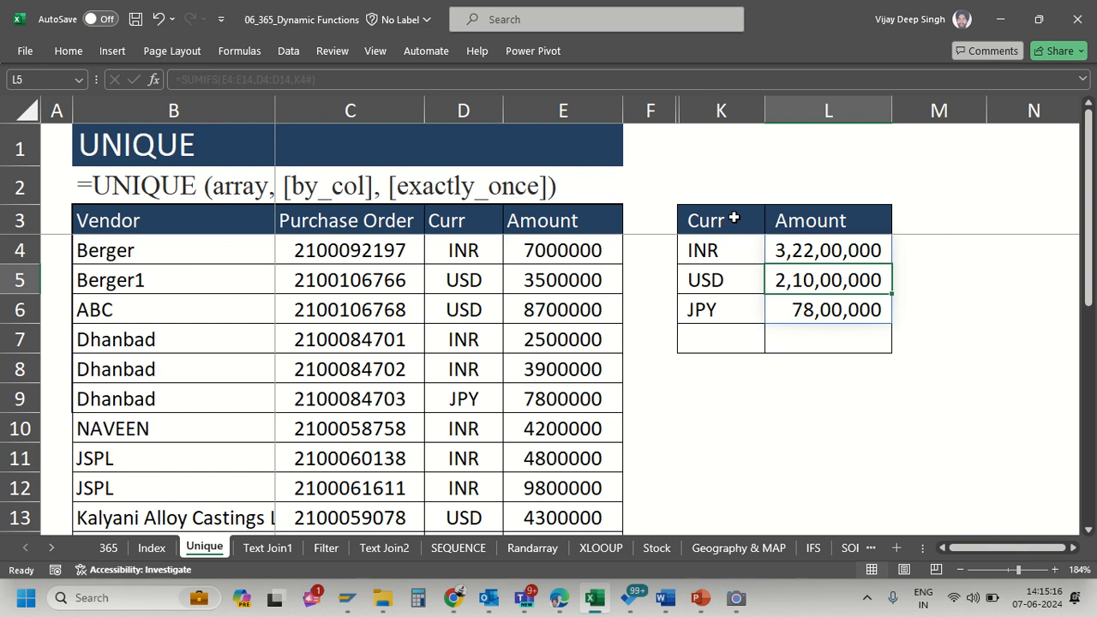
key(Down)
key(Down)
key(Down)
key(Down)
key(Left)
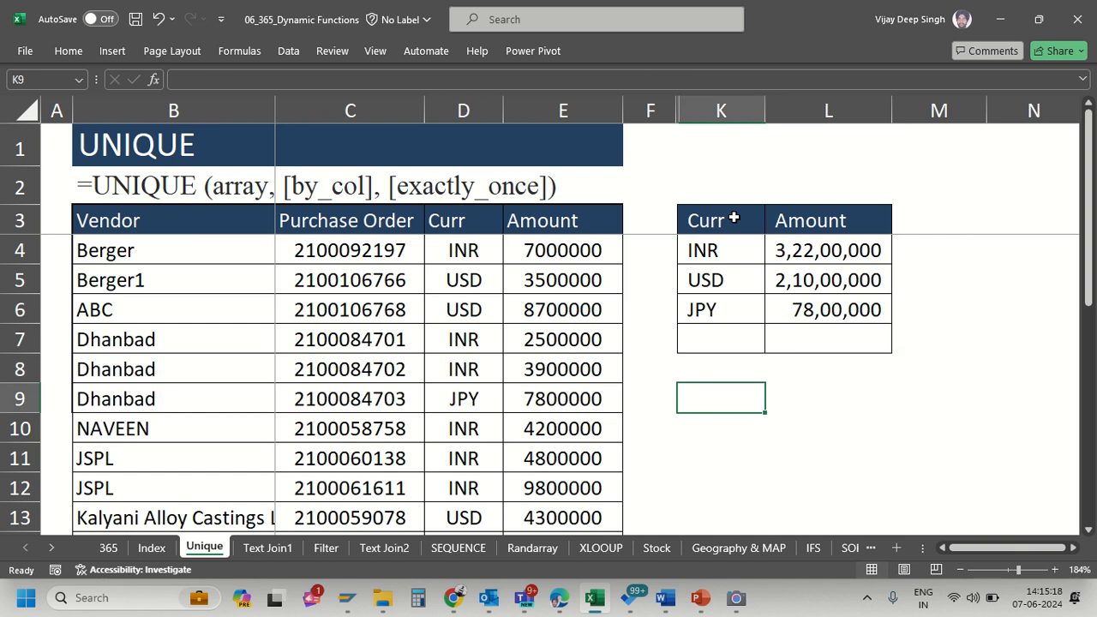
text(-)
key(BackSpace)
text(=)
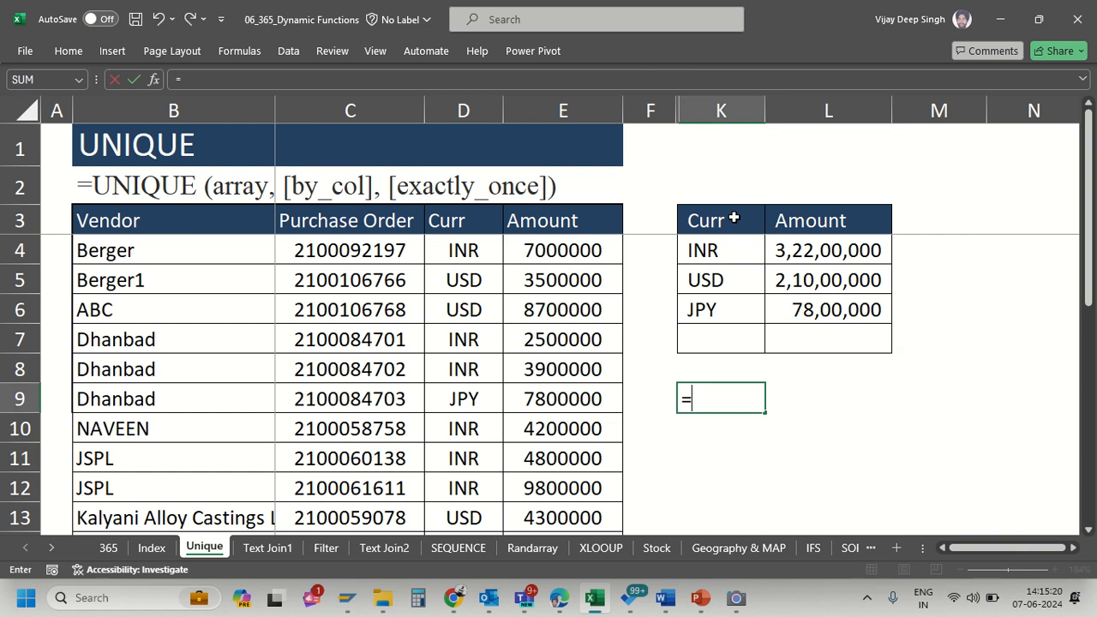
text(UNI)
key(Down)
key(Escape)
click(1045, 182)
scroll(1045, 183, right, 1)
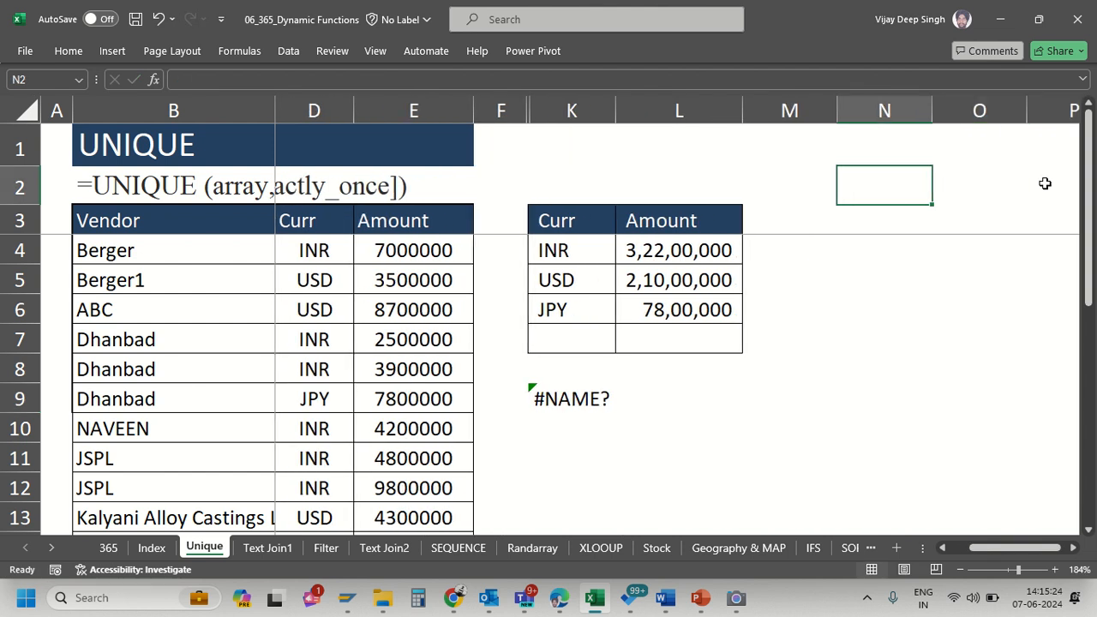
text(u)
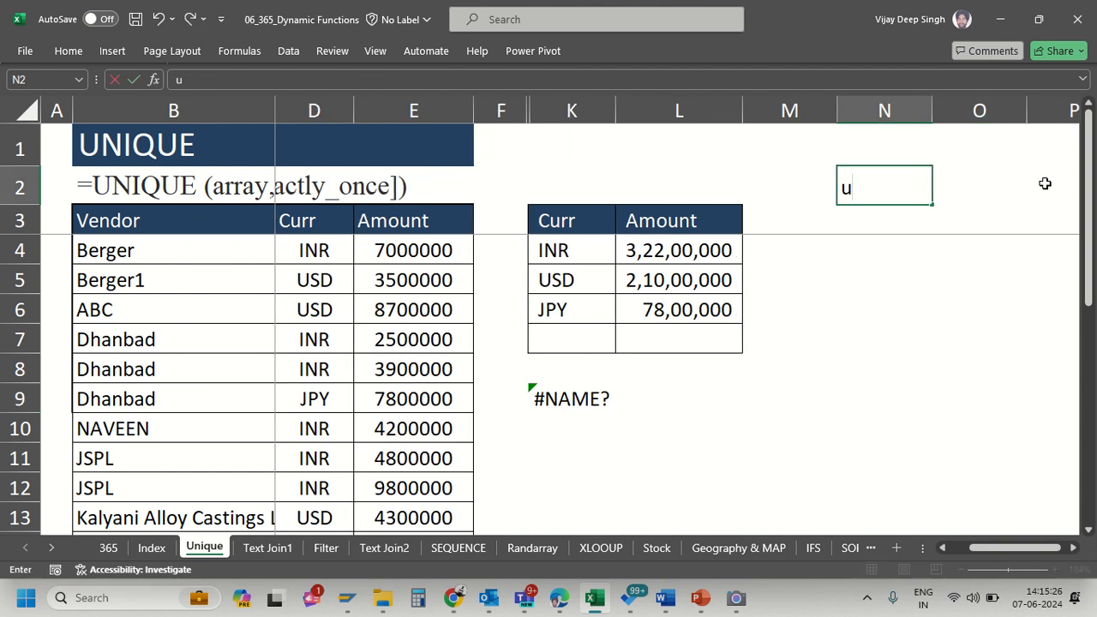
key(Escape)
- Enter =UNIQUE(B4:B14,,1) in K9 to list only the vendors that appear exactly once
click(574, 391)
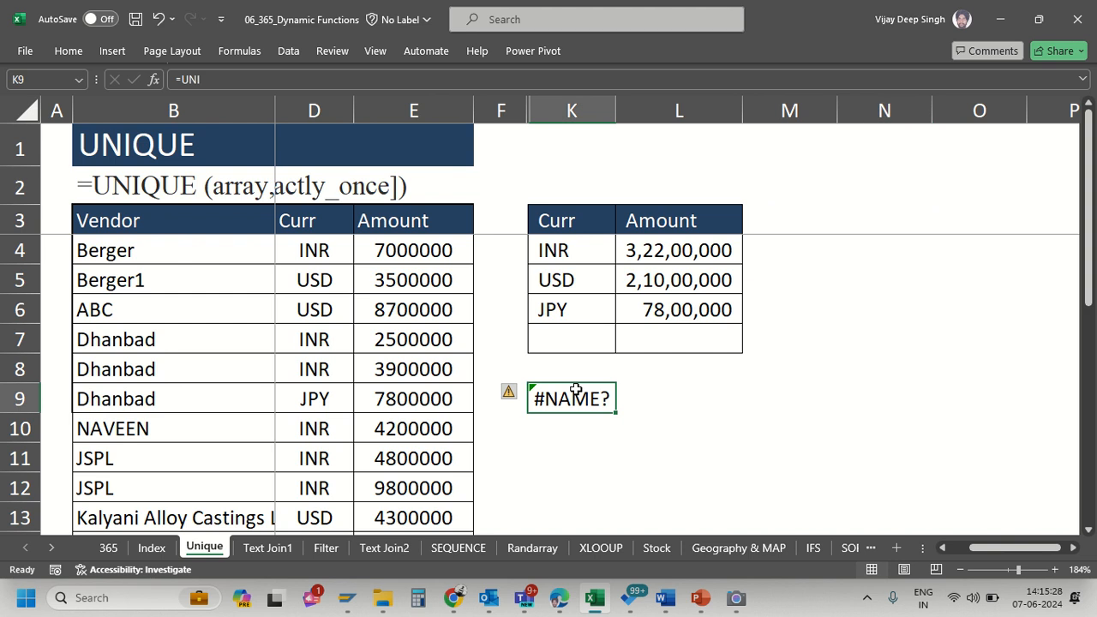
text(=UNIQUE()
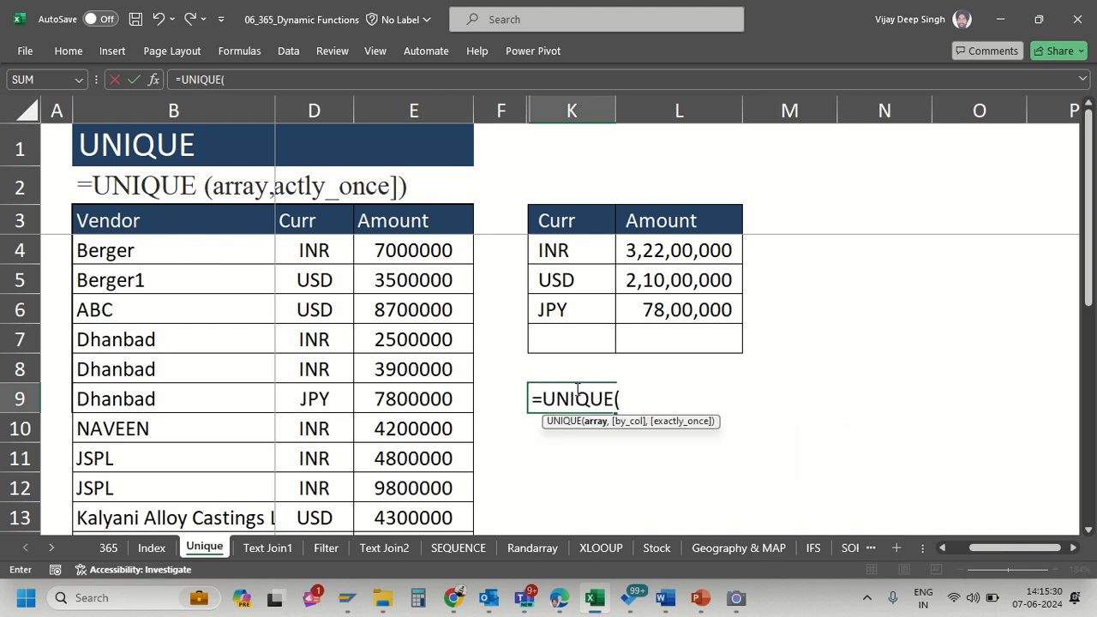
click(163, 256)
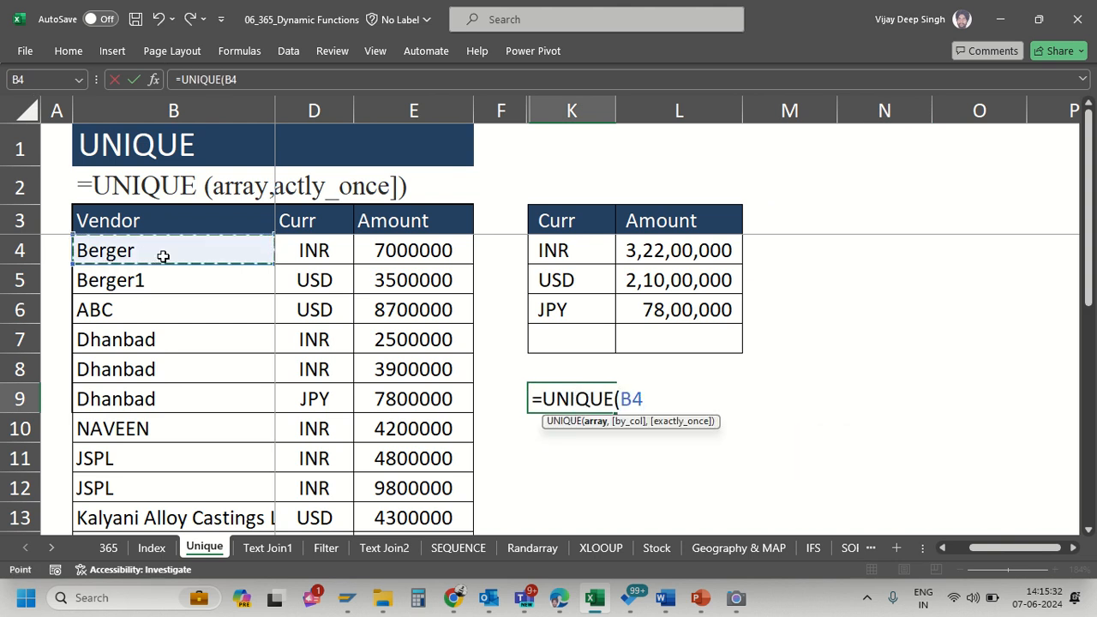
key(ctrl+shift+Down)
text(,)
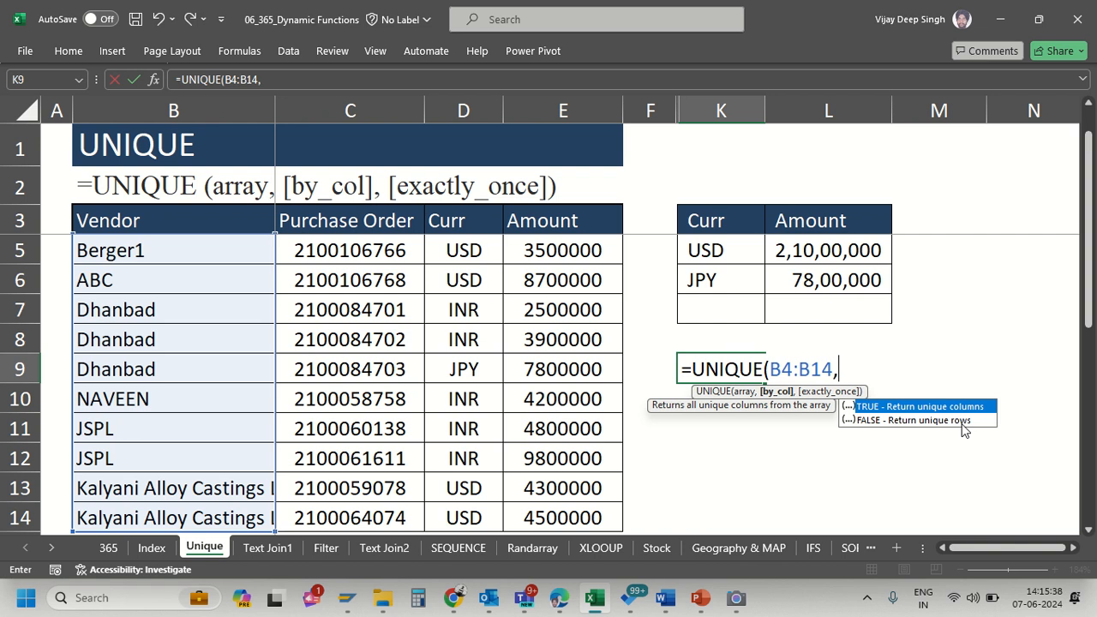
text(,)
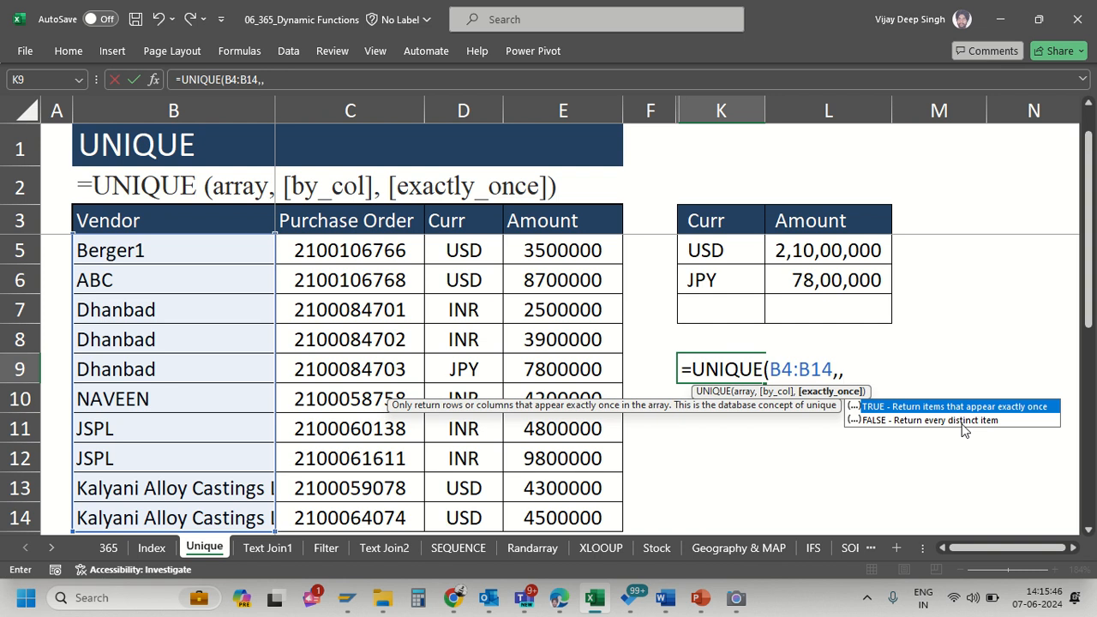
text(1))
key(Return)
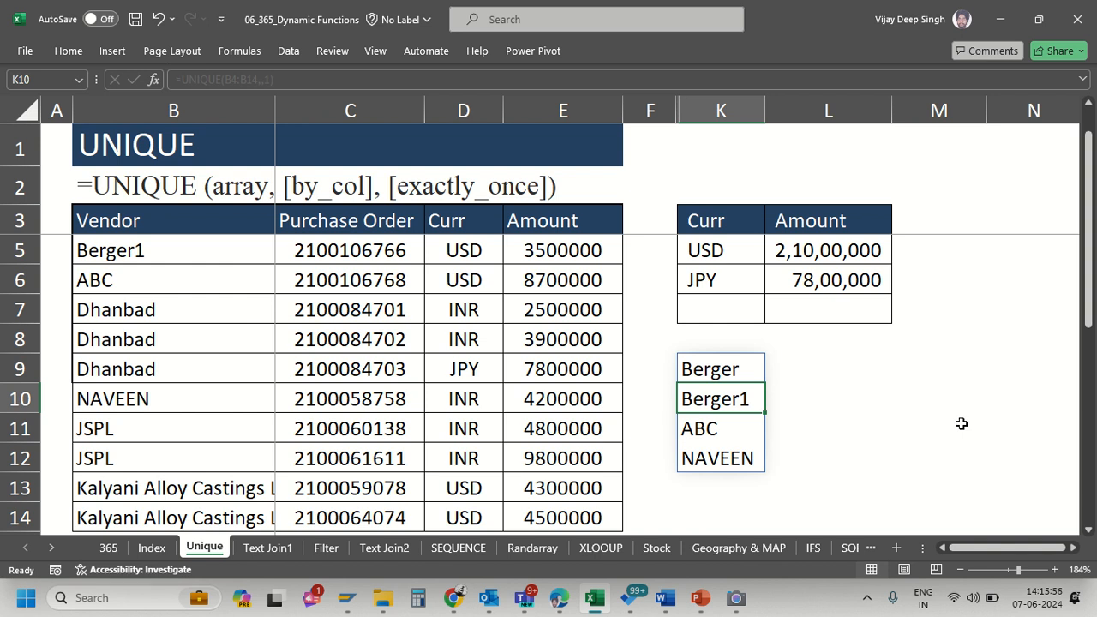
- Label the single-occurrence vendor list with the heading "Unique list-one time" in K8
key(Up)
key(Up)
text(Uniq)
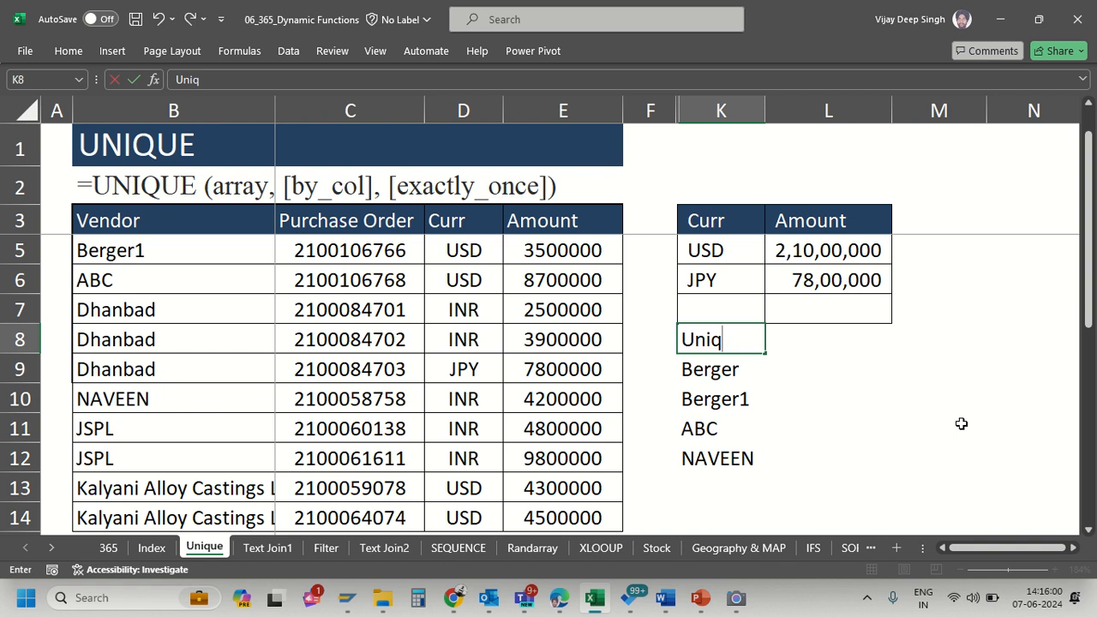
text(q)
key(BackSpace)
text(ue list-one time)
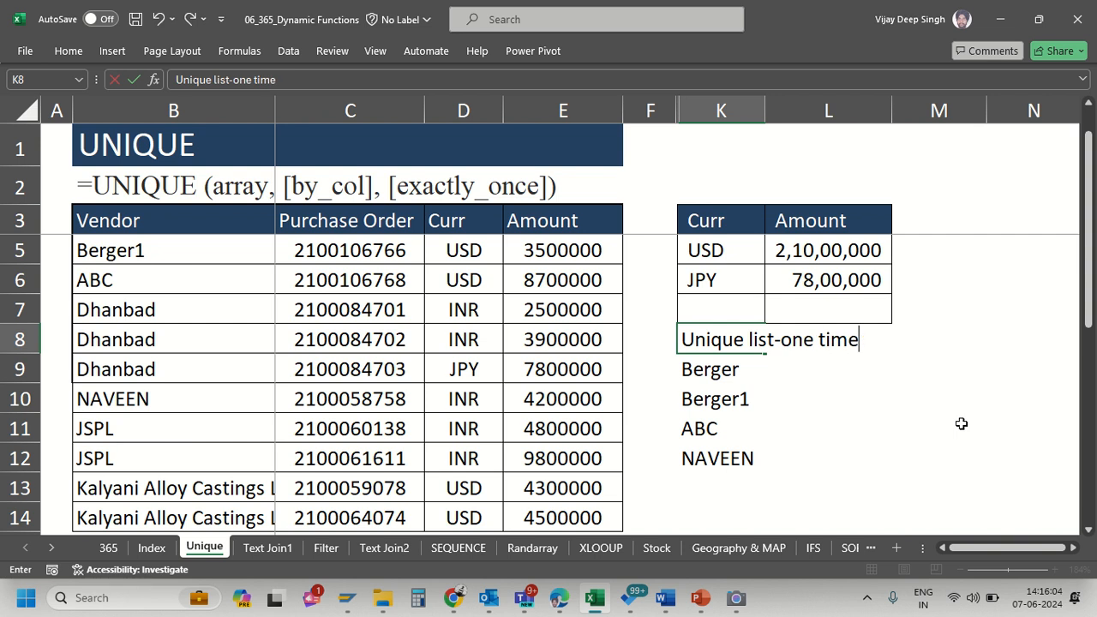
key(Return)
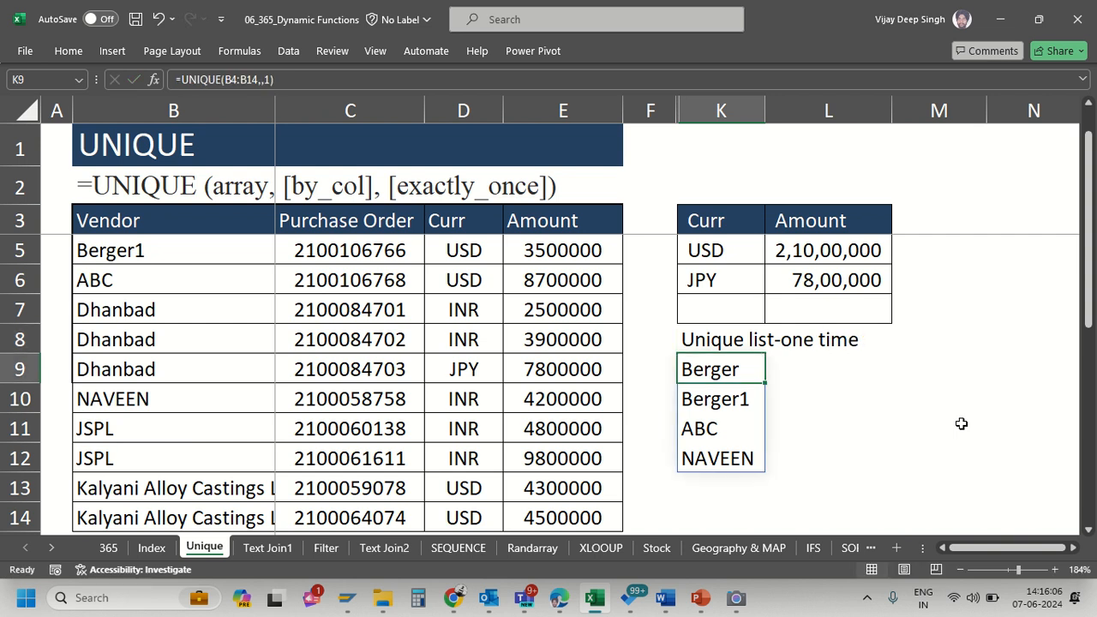